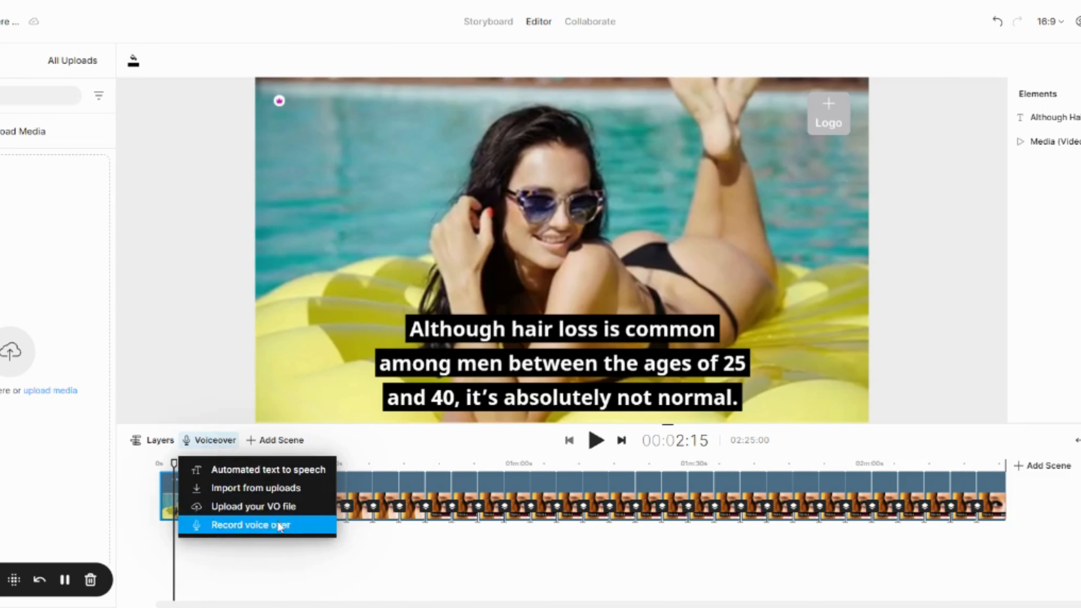
Add the uploaded hair loss voiceover to the timeline, aligning its start and the playhead with 00:00:00.
{"action": "left_click", "coordinate": [278, 512]}
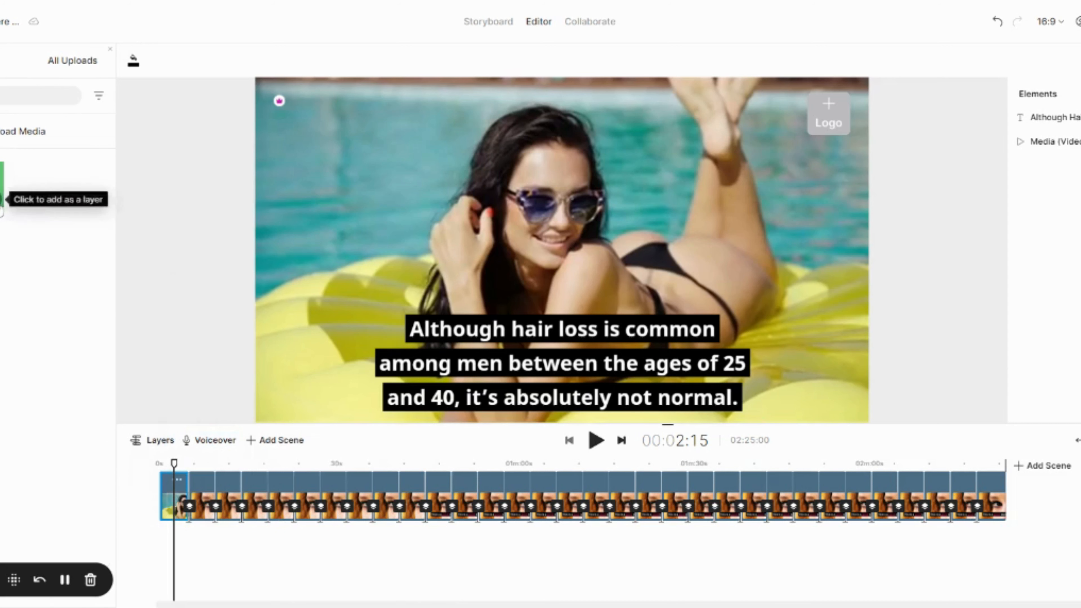
{"action": "left_click", "coordinate": [429, 549]}
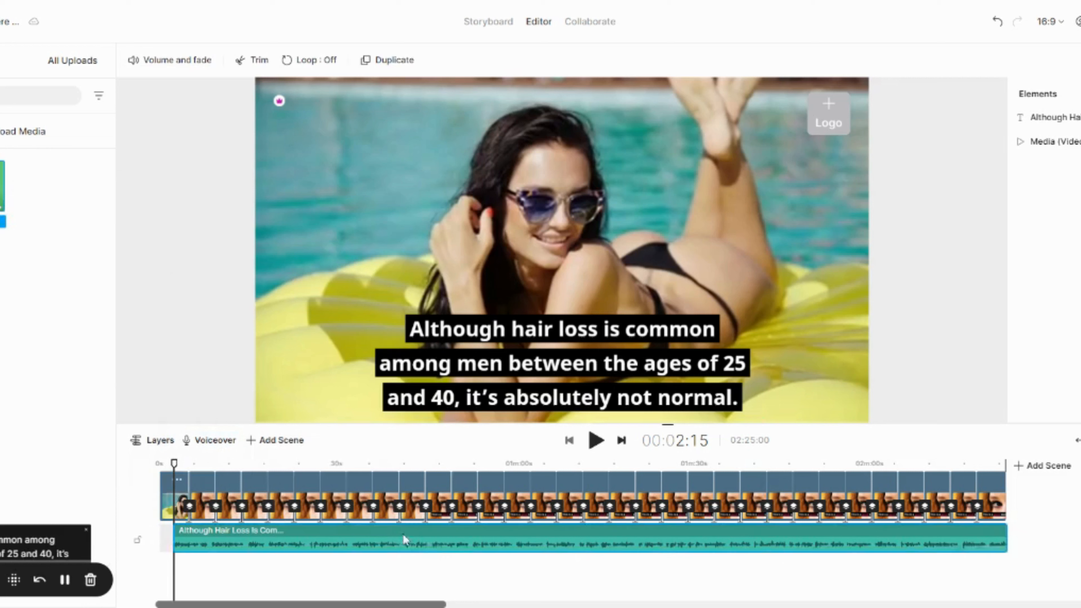
{"action": "left_click_drag", "start_coordinate": [376, 538], "coordinate": [375, 529]}
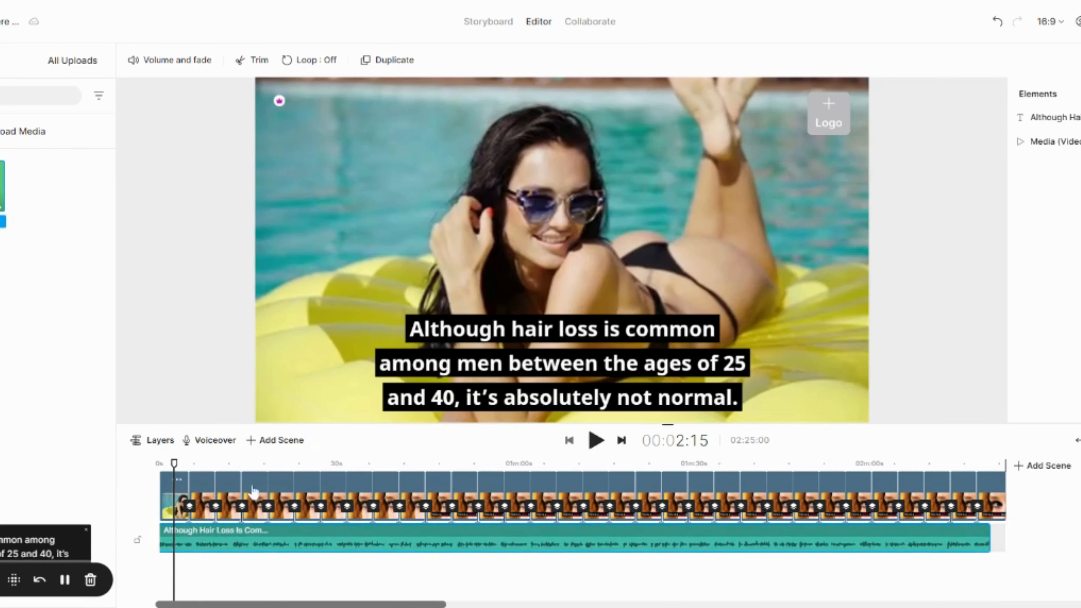
{"action": "left_click_drag", "start_coordinate": [175, 463], "coordinate": [159, 463]}
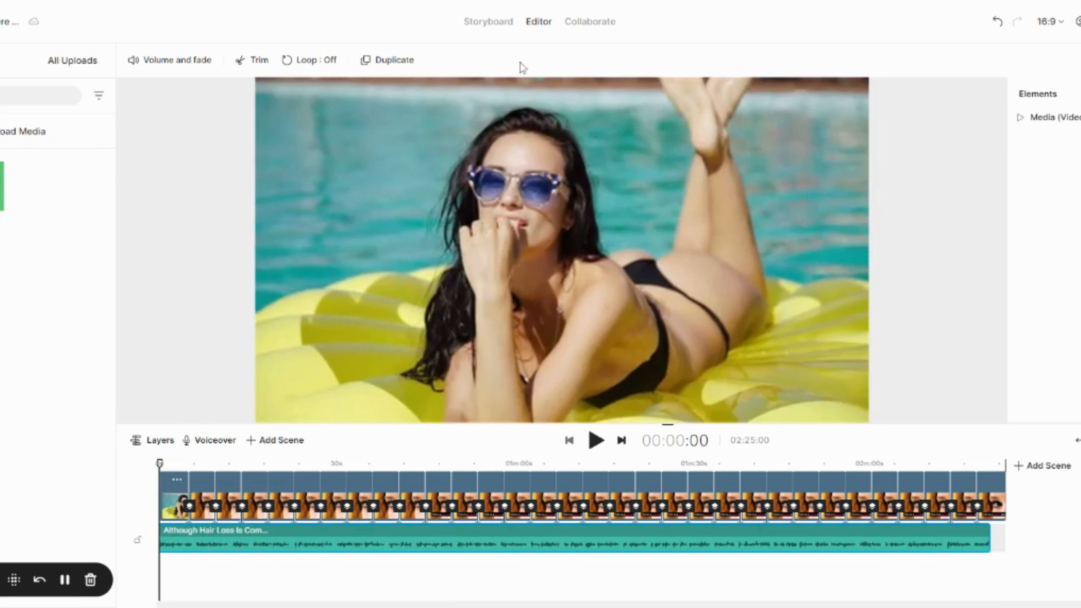
Switch to the storyboard view and search the stock video library for hair loss footage.
{"action": "left_click", "coordinate": [490, 26]}
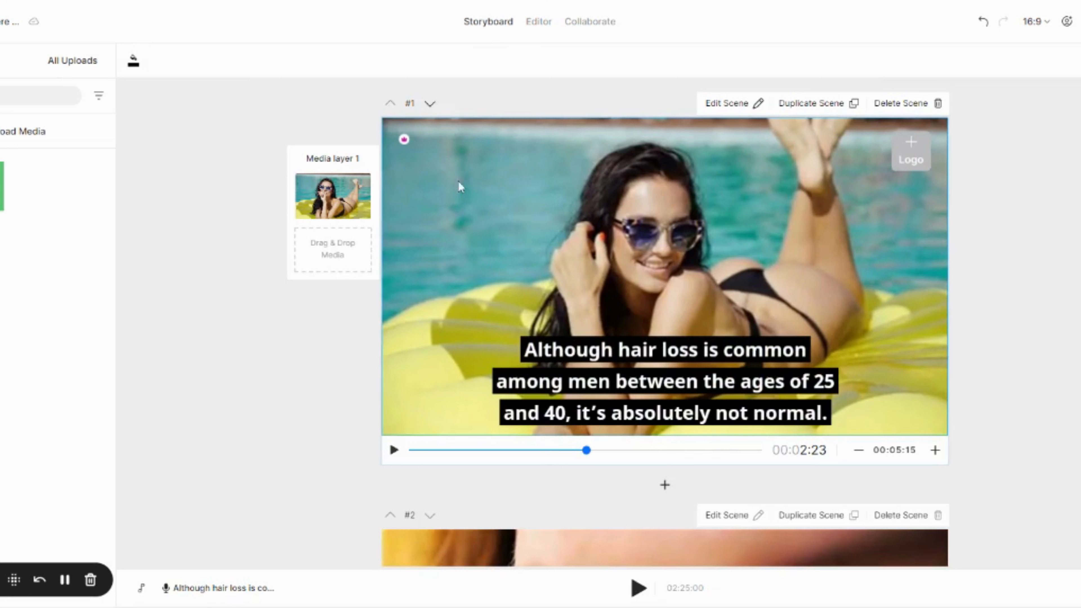
{"action": "scroll", "coordinate": [202, 236], "scroll_direction": "down", "scroll_amount": 2}
{"action": "scroll", "coordinate": [205, 237], "scroll_direction": "up", "scroll_amount": 2}
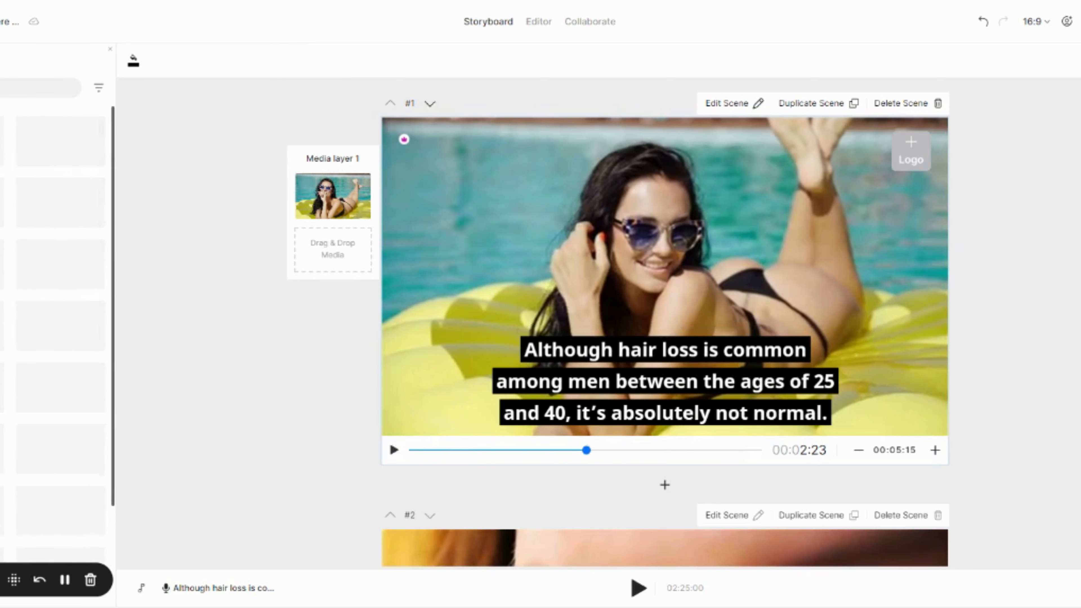
{"action": "left_click", "coordinate": [16, 88]}
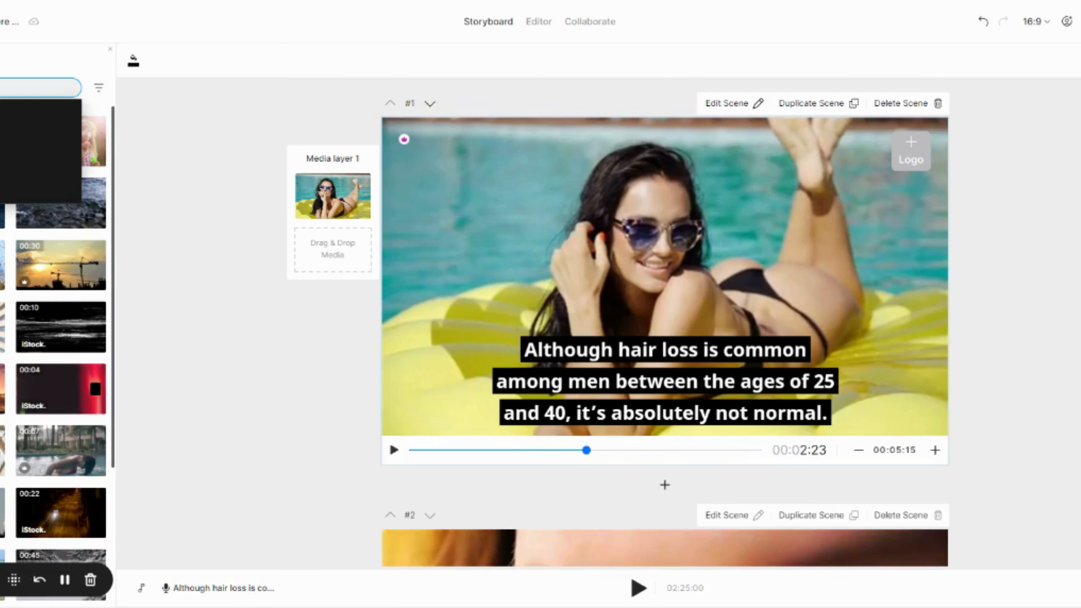
{"action": "type", "text": "h"}
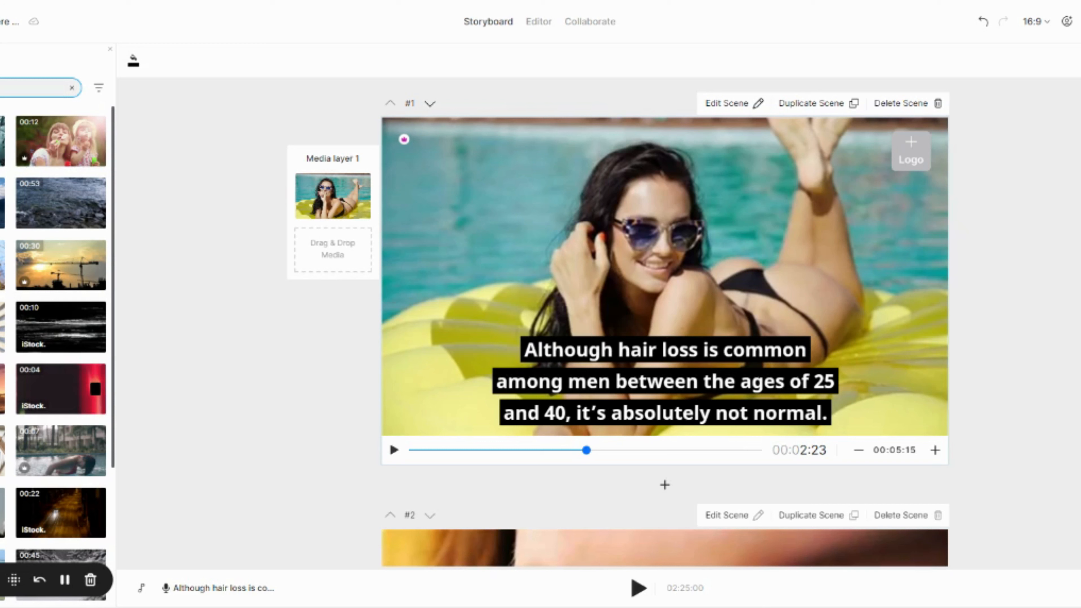
{"action": "key", "text": "Return"}
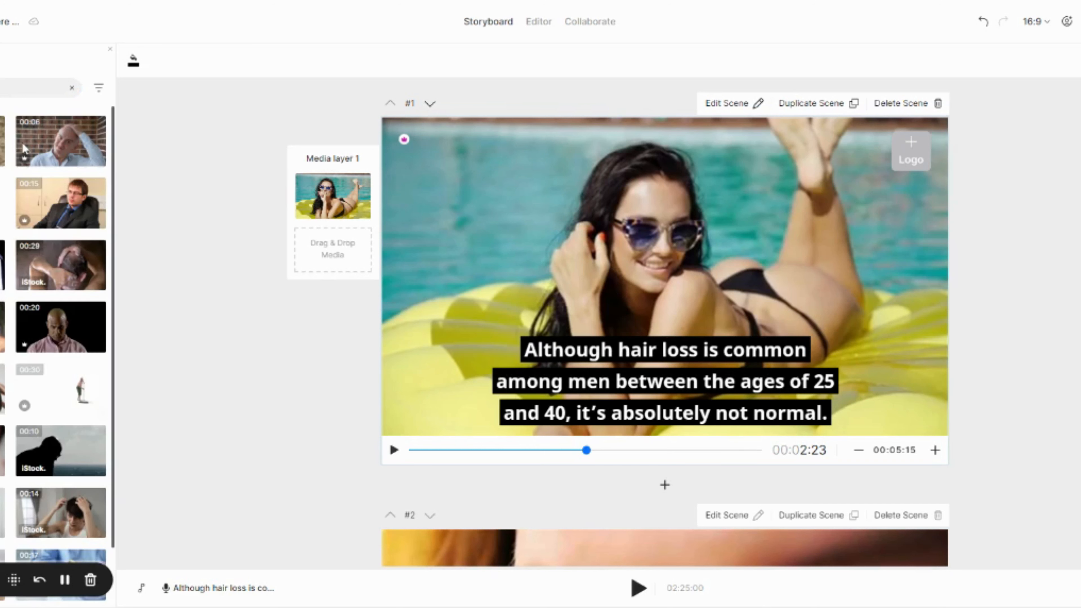
Replace scene 1's background with the untrimmed 11-second clip of a balding man's head seen from behind.
{"action": "left_click_drag", "start_coordinate": [26, 148], "coordinate": [298, 203]}
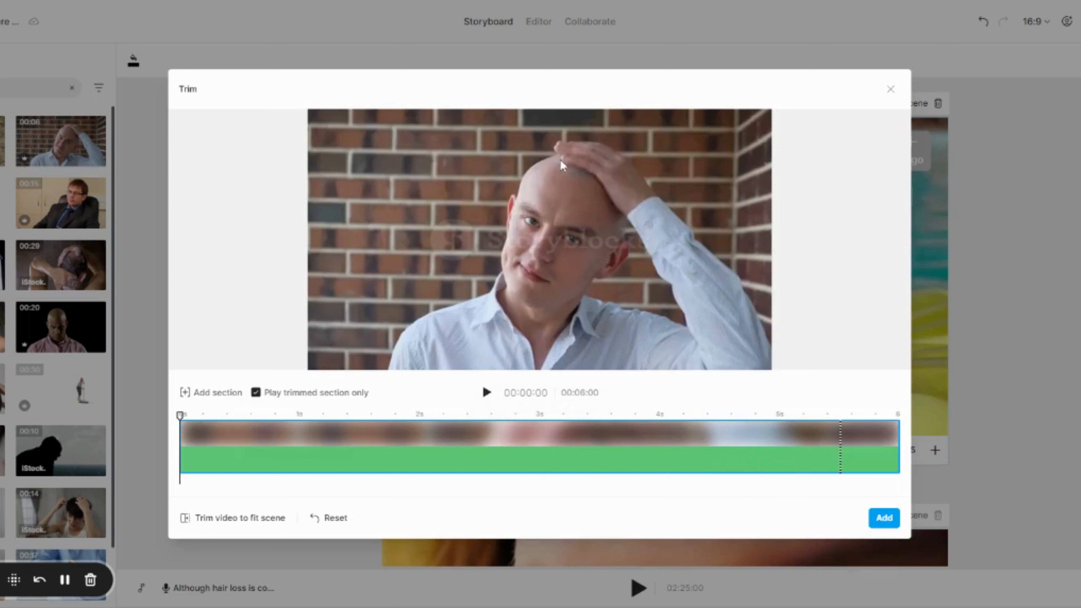
{"action": "left_click", "coordinate": [890, 93]}
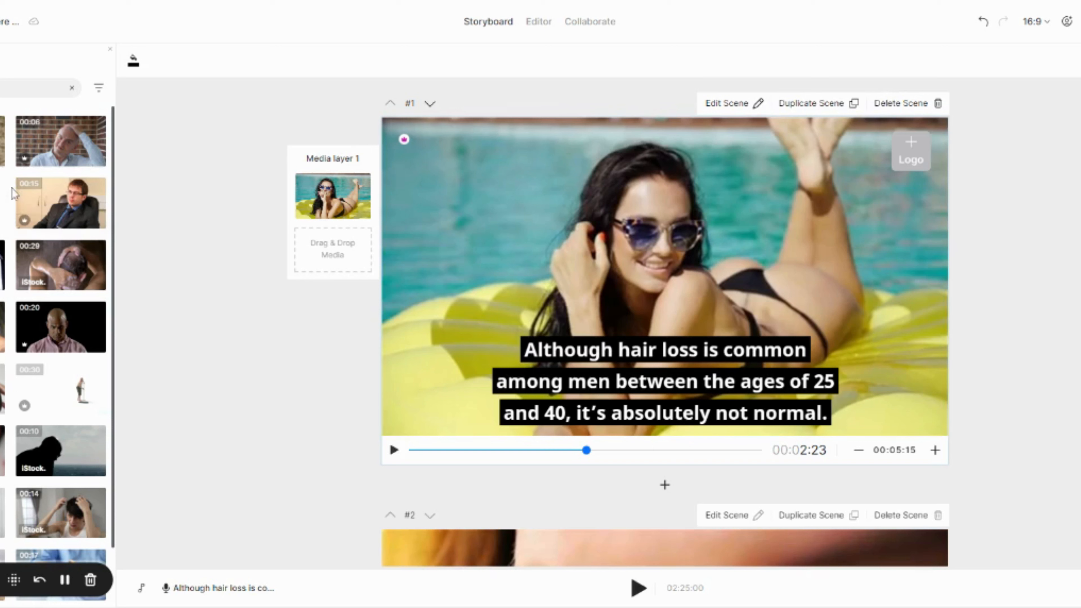
{"action": "left_click_drag", "start_coordinate": [61, 327], "coordinate": [303, 197]}
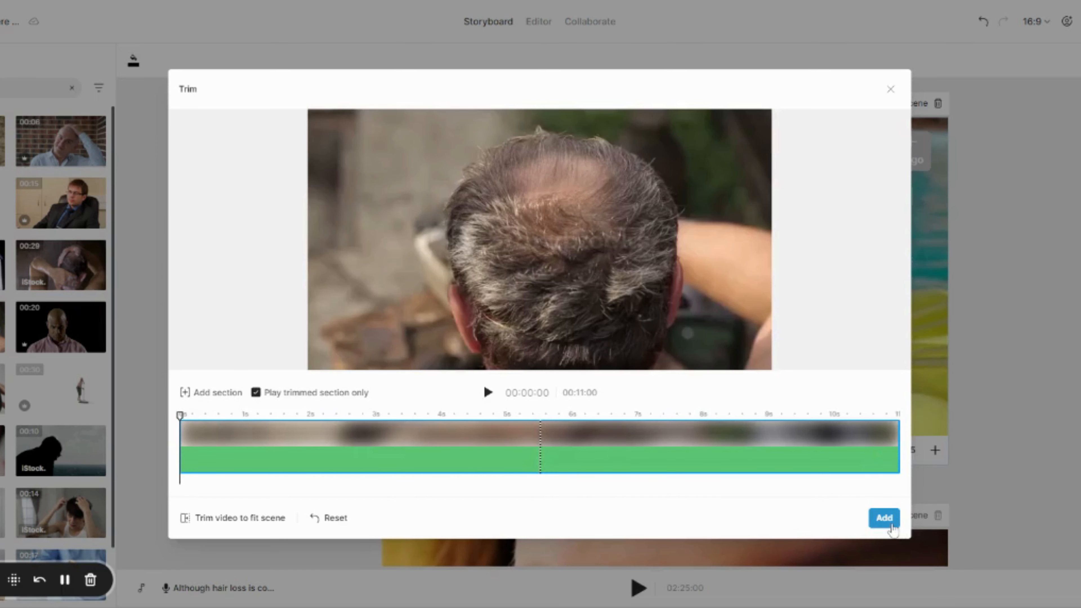
{"action": "left_click", "coordinate": [884, 518]}
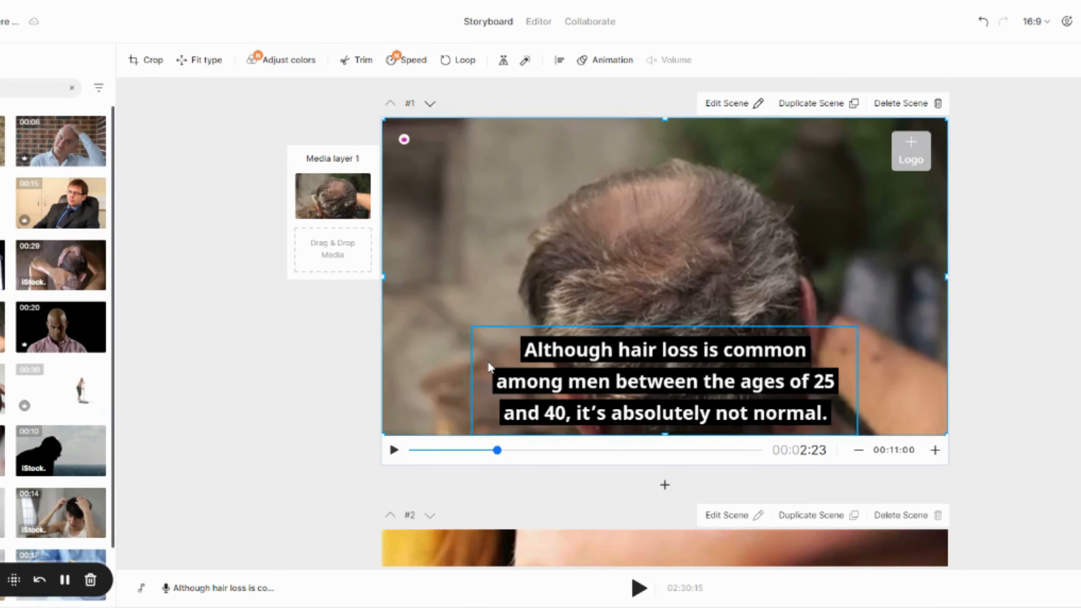
{"action": "scroll", "coordinate": [207, 179], "scroll_direction": "down", "scroll_amount": 5}
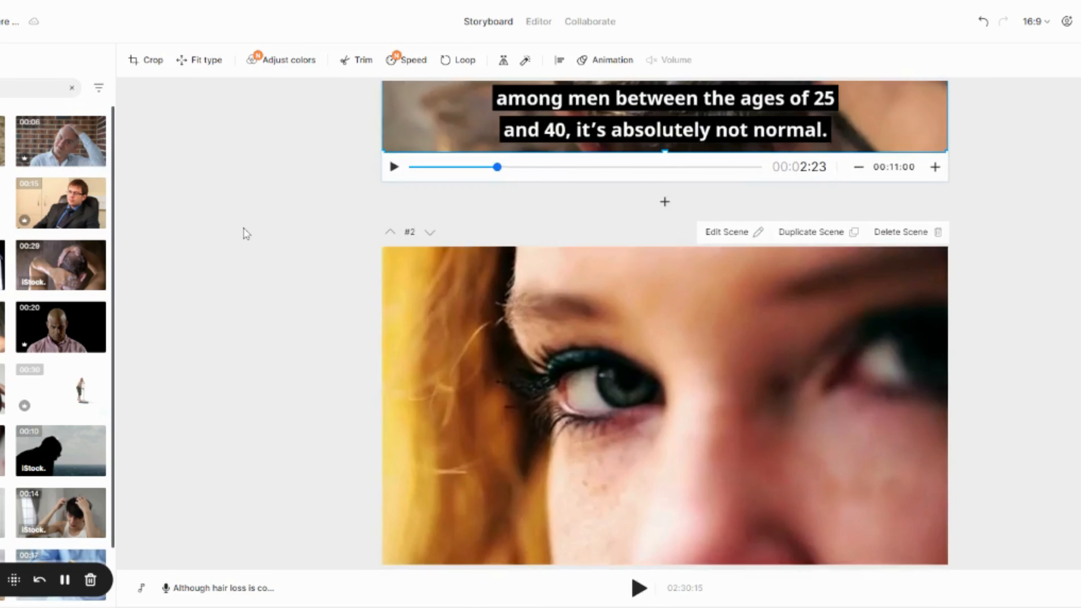
{"action": "scroll", "coordinate": [244, 228], "scroll_direction": "up", "scroll_amount": 5}
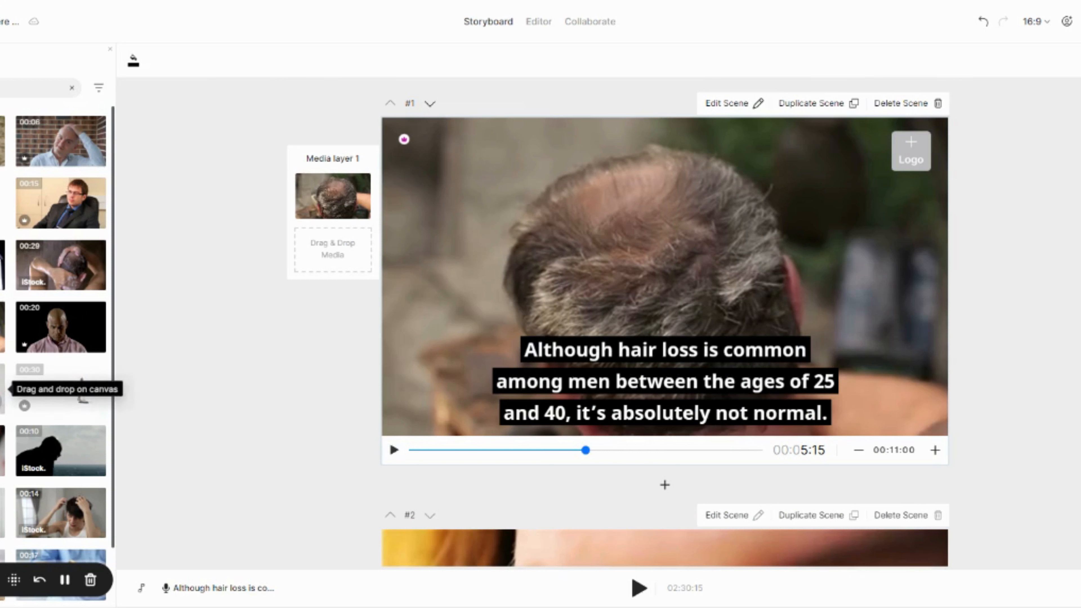
Replace scene 1's background with the 9-second clip of a man touching his thinning dark hair.
{"action": "left_click_drag", "start_coordinate": [60, 388], "coordinate": [304, 194]}
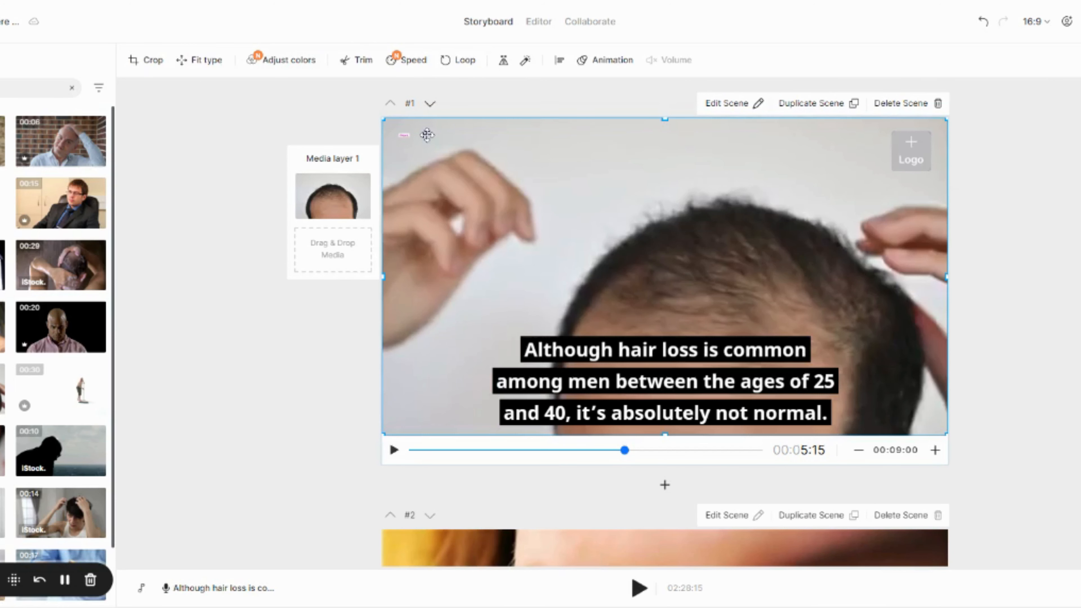
{"action": "scroll", "coordinate": [268, 201], "scroll_direction": "down", "scroll_amount": 3}
{"action": "scroll", "coordinate": [270, 203], "scroll_direction": "up", "scroll_amount": 3}
{"action": "scroll", "coordinate": [269, 202], "scroll_direction": "down", "scroll_amount": 3}
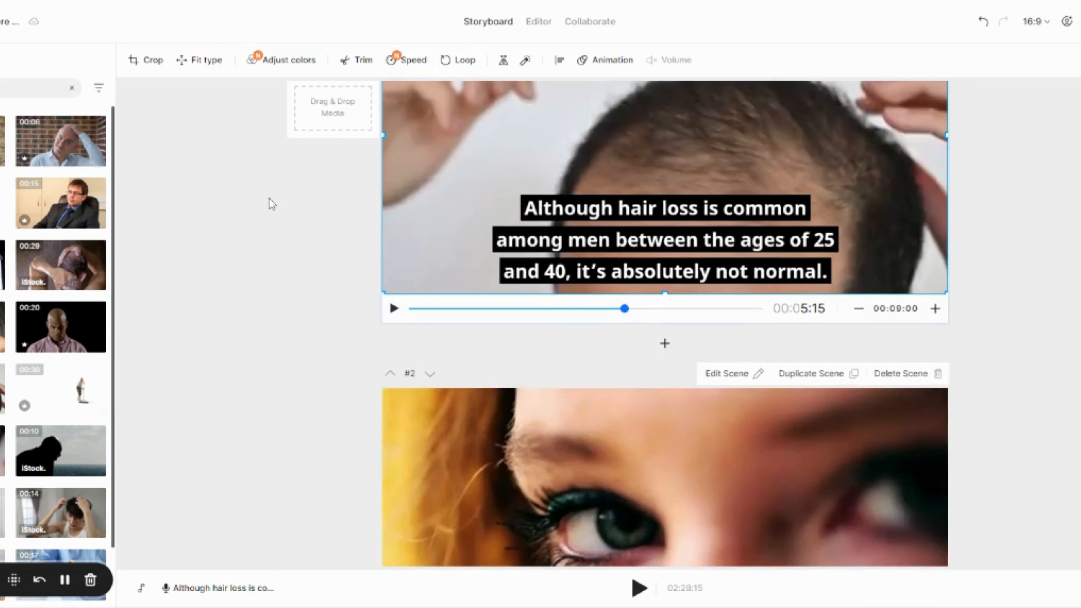
{"action": "scroll", "coordinate": [271, 204], "scroll_direction": "up", "scroll_amount": 3}
Search the stock videos for teeth and try to replace scene 2's background with the 30-second tooth animation.
{"action": "scroll", "coordinate": [271, 203], "scroll_direction": "down", "scroll_amount": 5}
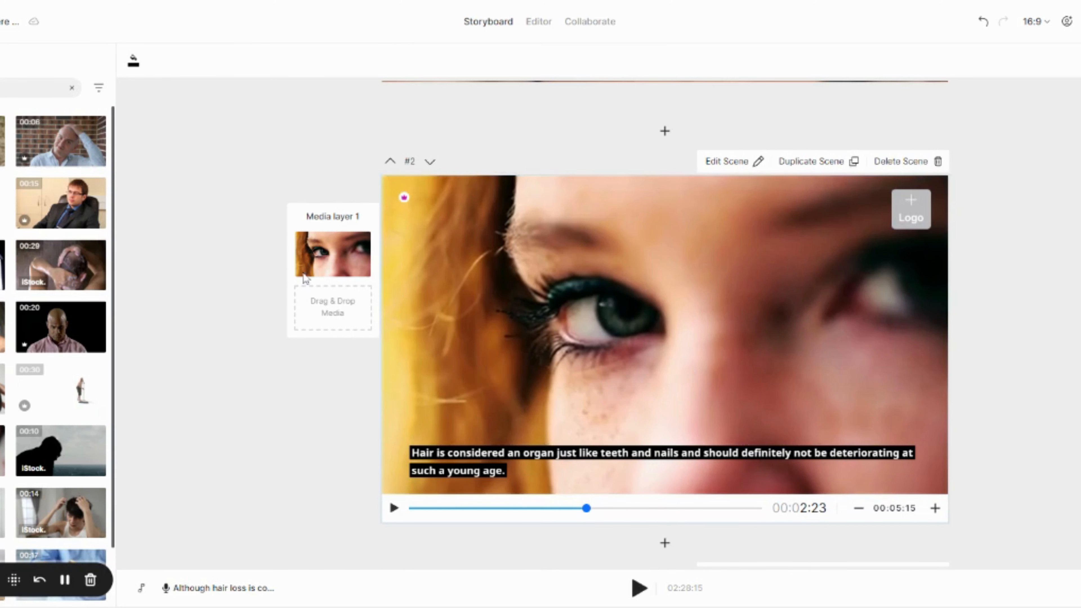
{"action": "left_click", "coordinate": [46, 87]}
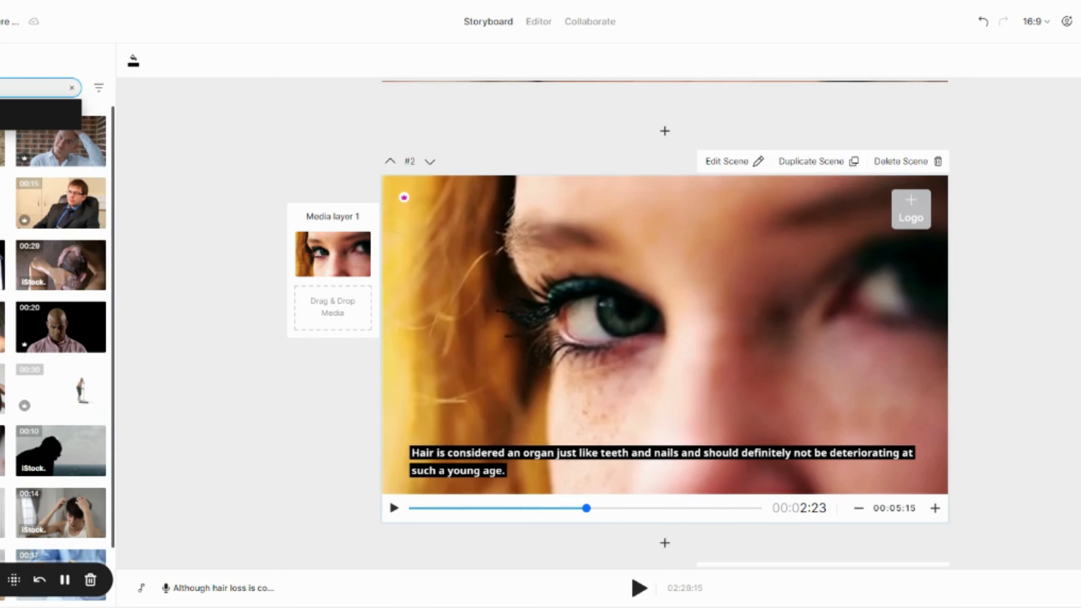
{"action": "type", "text": "te"}
{"action": "key", "text": "Return"}
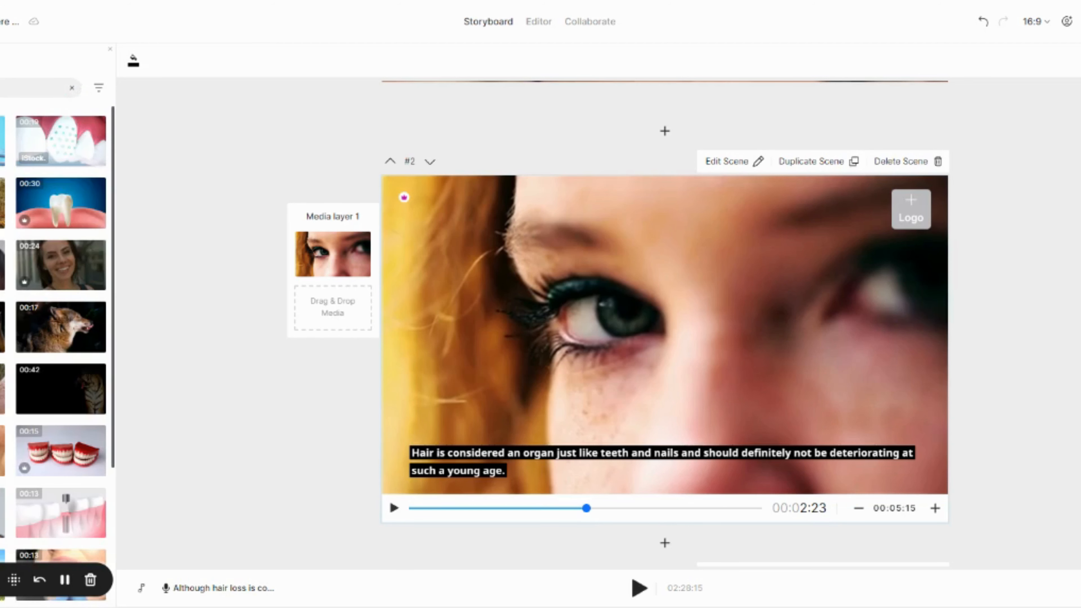
{"action": "left_click_drag", "start_coordinate": [61, 203], "coordinate": [300, 258]}
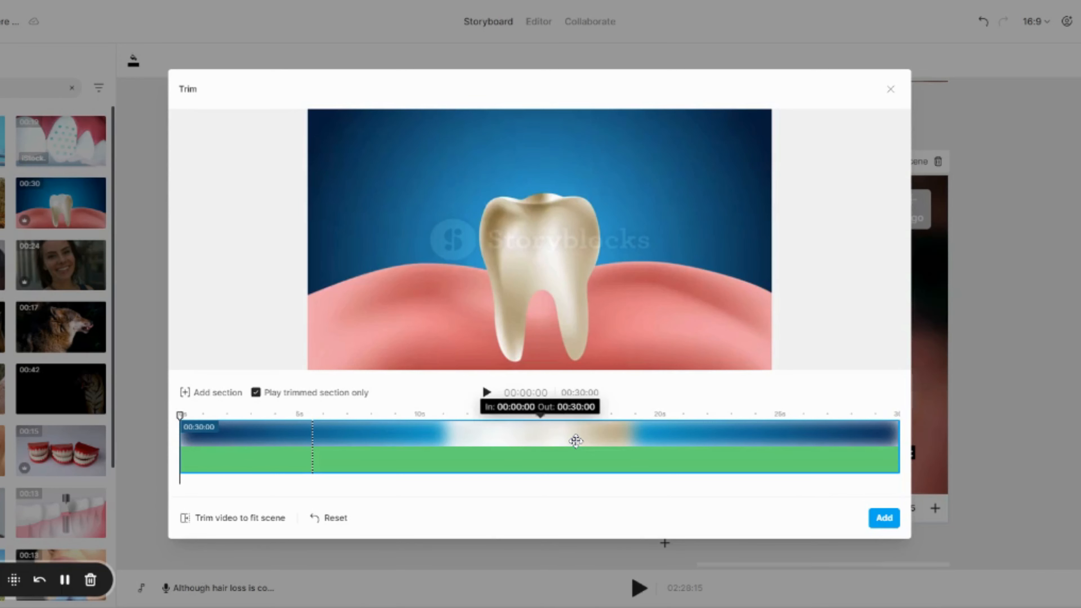
{"action": "left_click", "coordinate": [889, 90]}
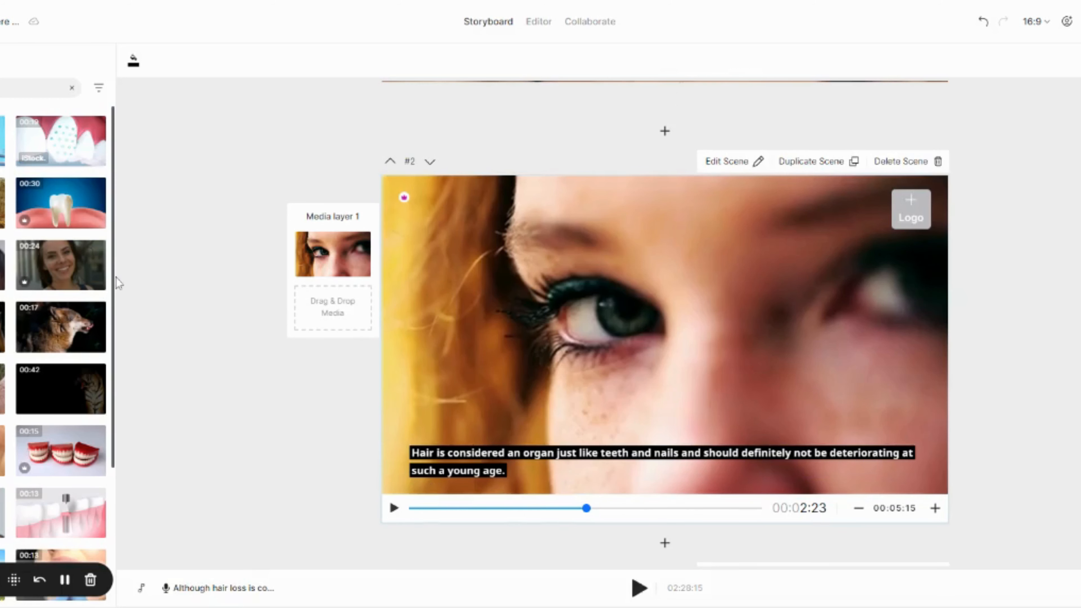
Review the background clips and captions of the first few scenes in the storyboard.
{"action": "scroll", "coordinate": [159, 320], "scroll_direction": "down", "scroll_amount": 6}
{"action": "scroll", "coordinate": [149, 331], "scroll_direction": "up", "scroll_amount": 4}
{"action": "scroll", "coordinate": [147, 330], "scroll_direction": "up", "scroll_amount": 5}
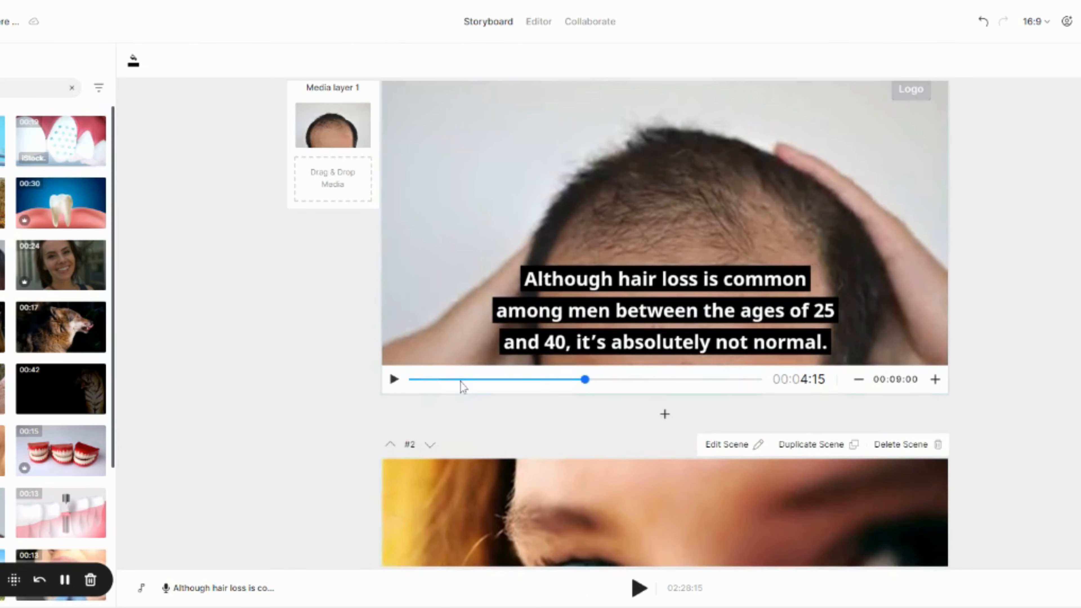
{"action": "scroll", "coordinate": [255, 239], "scroll_direction": "down", "scroll_amount": 3}
{"action": "scroll", "coordinate": [183, 193], "scroll_direction": "up", "scroll_amount": 3}
{"action": "scroll", "coordinate": [322, 352], "scroll_direction": "down", "scroll_amount": 5}
{"action": "scroll", "coordinate": [145, 410], "scroll_direction": "down", "scroll_amount": 5}
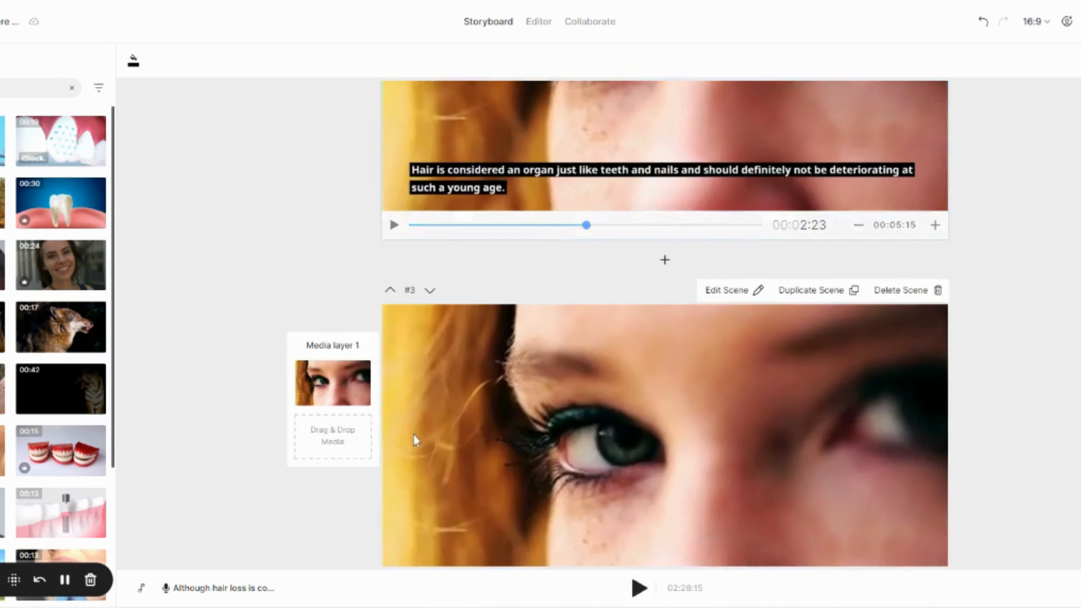
{"action": "scroll", "coordinate": [291, 449], "scroll_direction": "down", "scroll_amount": 6}
{"action": "scroll", "coordinate": [273, 464], "scroll_direction": "up", "scroll_amount": 10}
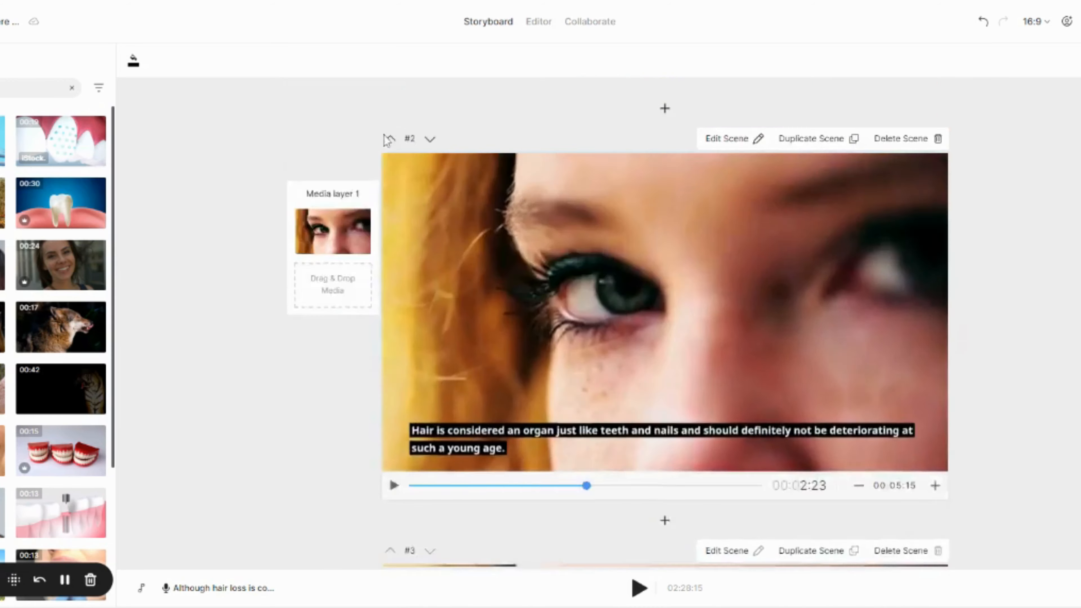
{"action": "scroll", "coordinate": [387, 140], "scroll_direction": "up", "scroll_amount": 4}
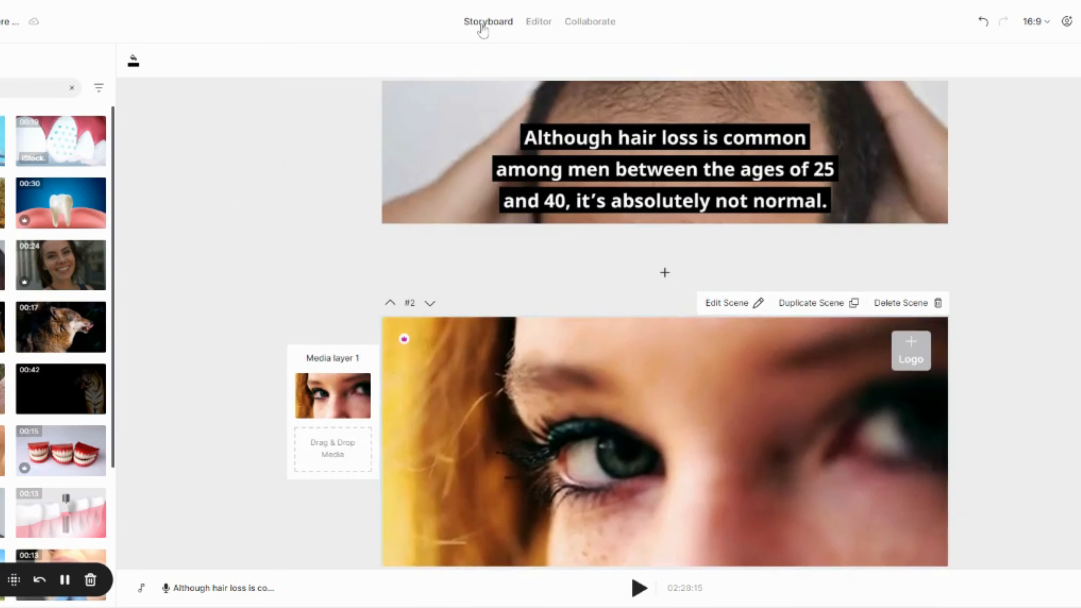
Open the project in the timeline editor and play scene 1 with its voiceover from 00:00:00.
{"action": "left_click", "coordinate": [540, 25]}
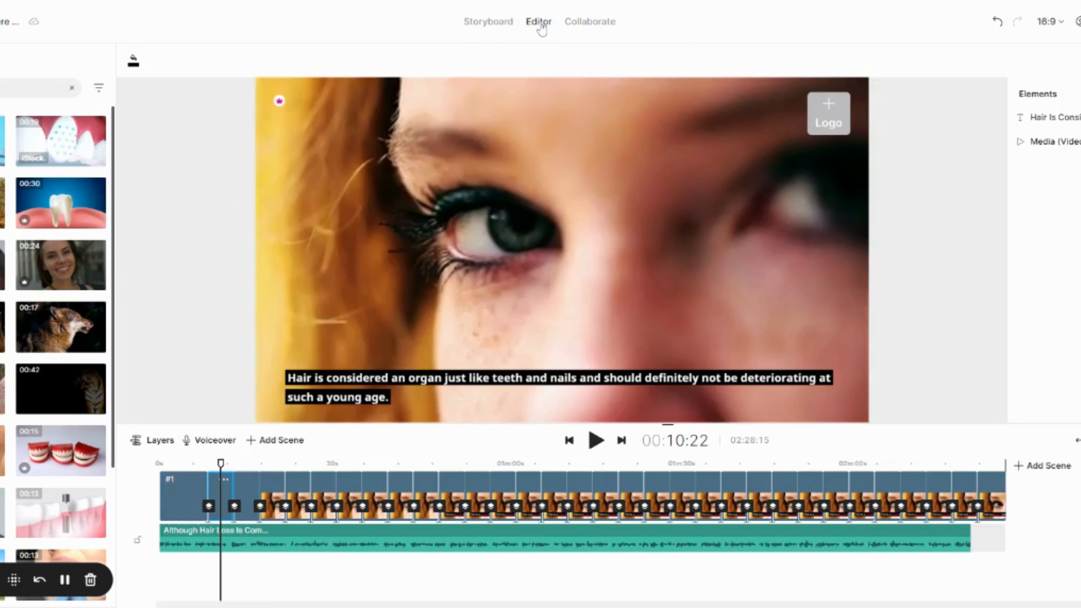
{"action": "left_click", "coordinate": [223, 464]}
{"action": "left_click_drag", "start_coordinate": [224, 464], "coordinate": [126, 472]}
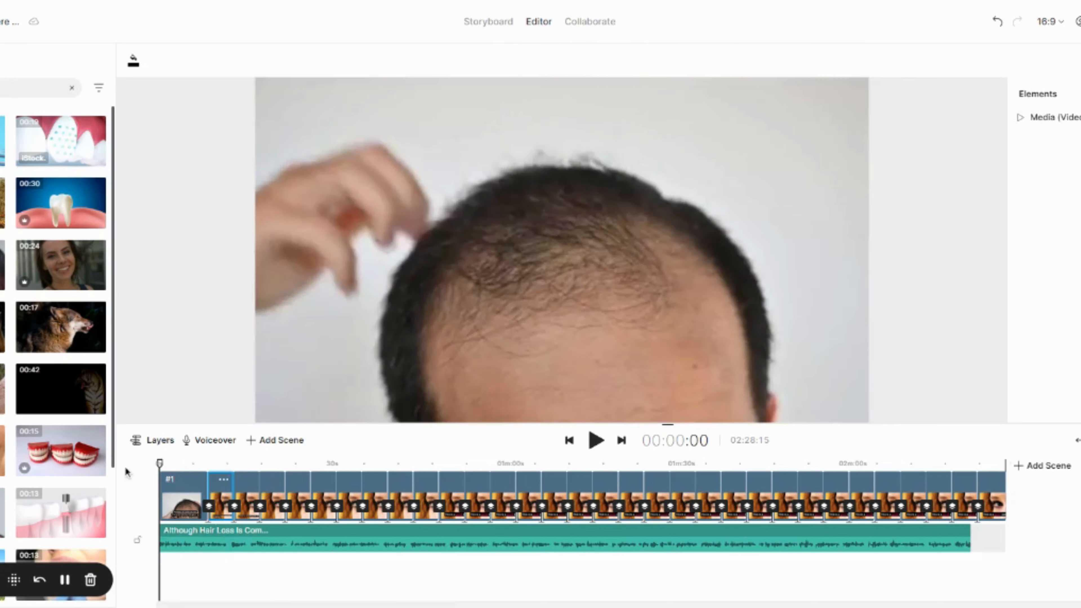
{"action": "left_click", "coordinate": [595, 441]}
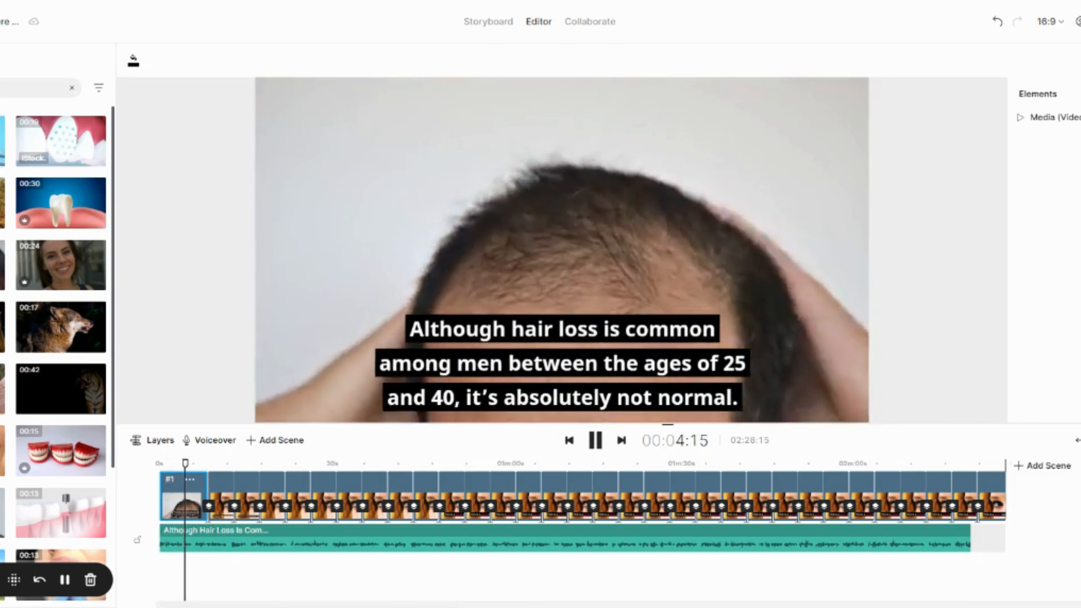
{"action": "left_click", "coordinate": [596, 443]}
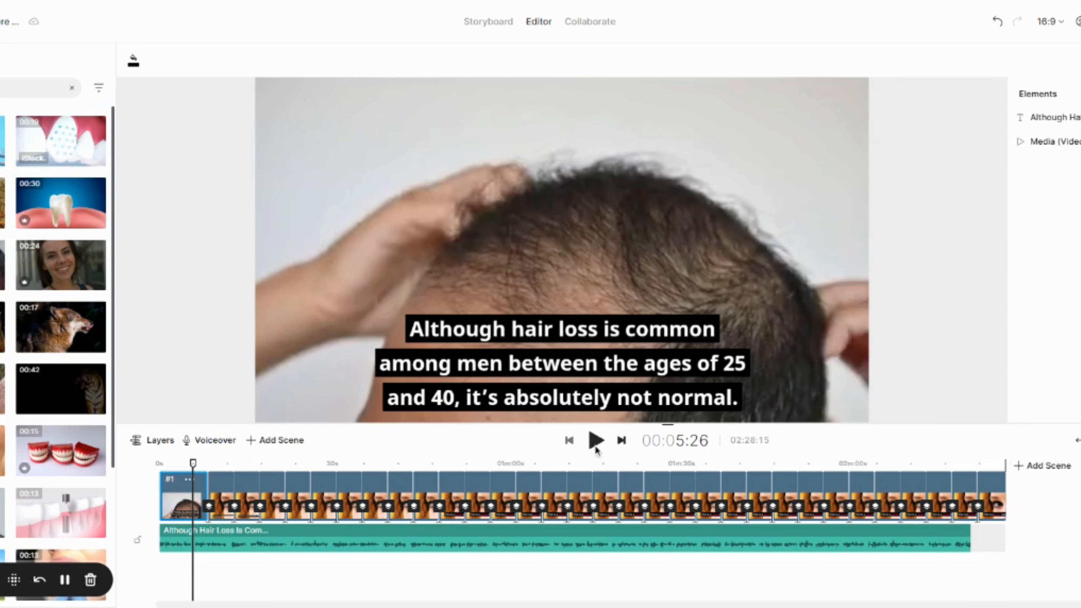
Replay the opening up to 00:05:26, shorten scene 1 so it ends just after that point, and continue playback.
{"action": "left_click_drag", "start_coordinate": [194, 464], "coordinate": [115, 468]}
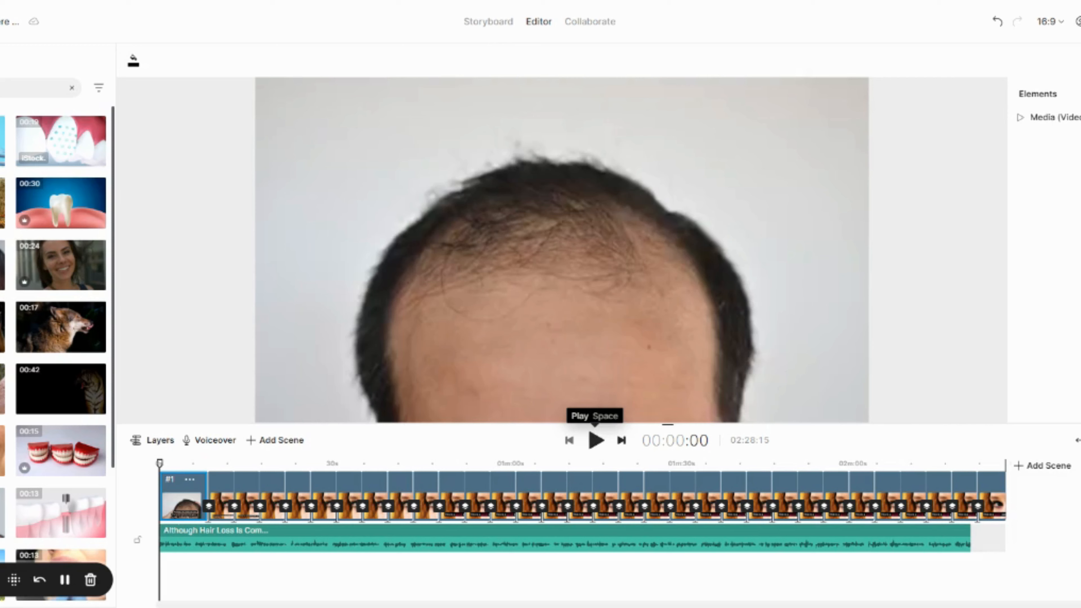
{"action": "left_click", "coordinate": [596, 440]}
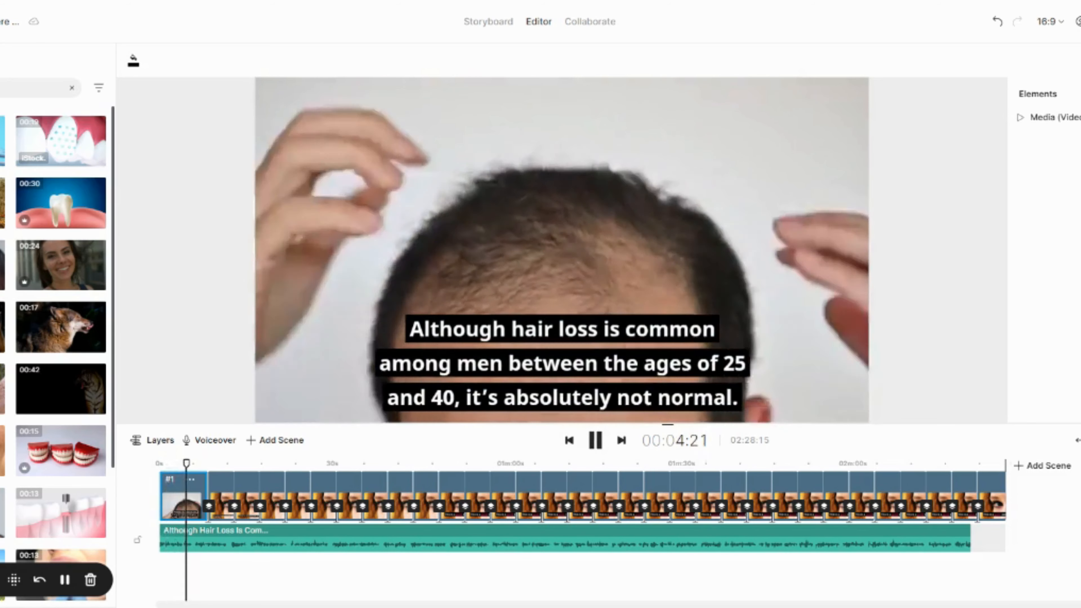
{"action": "left_click", "coordinate": [595, 441]}
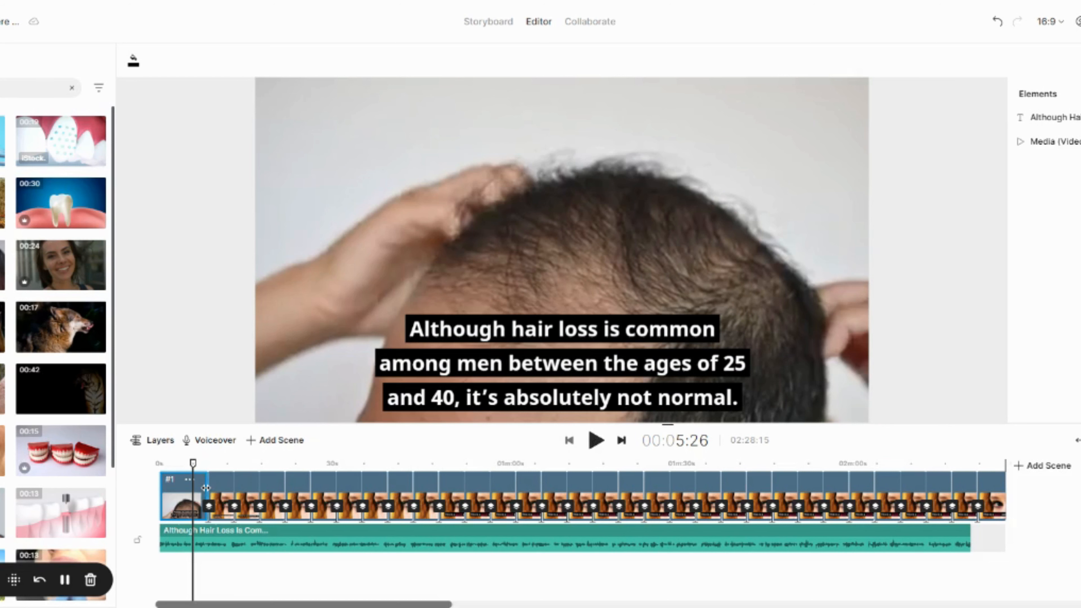
{"action": "left_click_drag", "start_coordinate": [206, 488], "coordinate": [193, 489]}
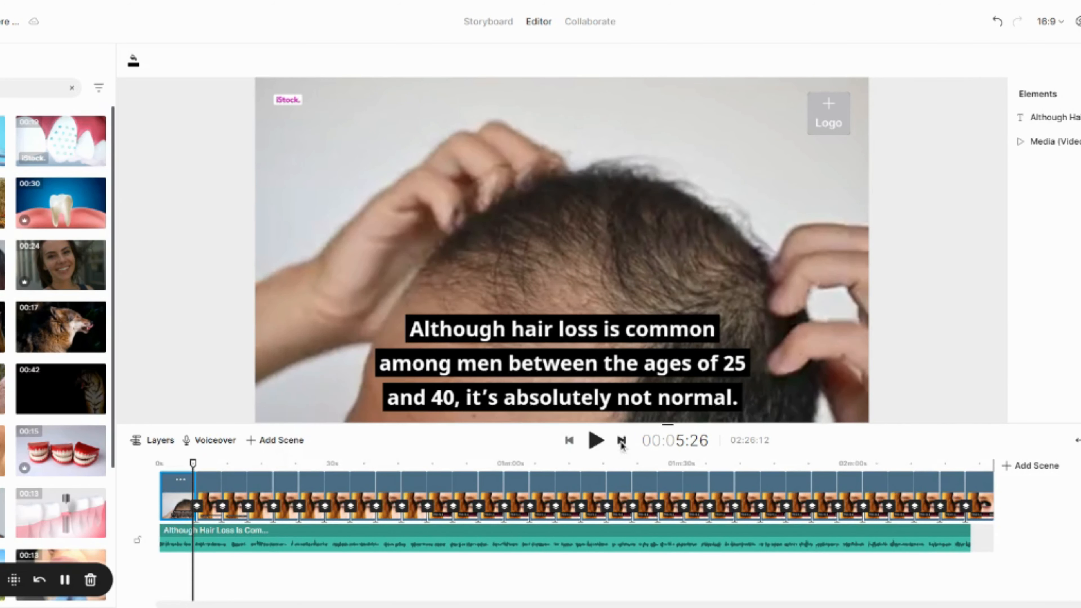
{"action": "left_click", "coordinate": [595, 441]}
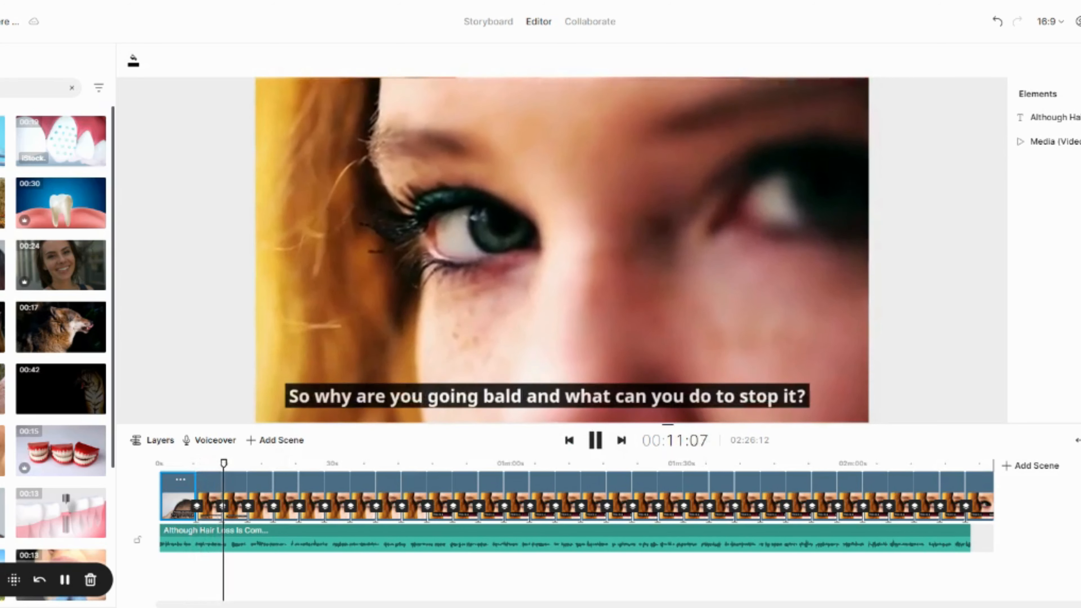
Pause playback at 00:12:01 and lengthen scene 2 on the timeline to 00:16:20.
{"action": "key", "text": "space"}
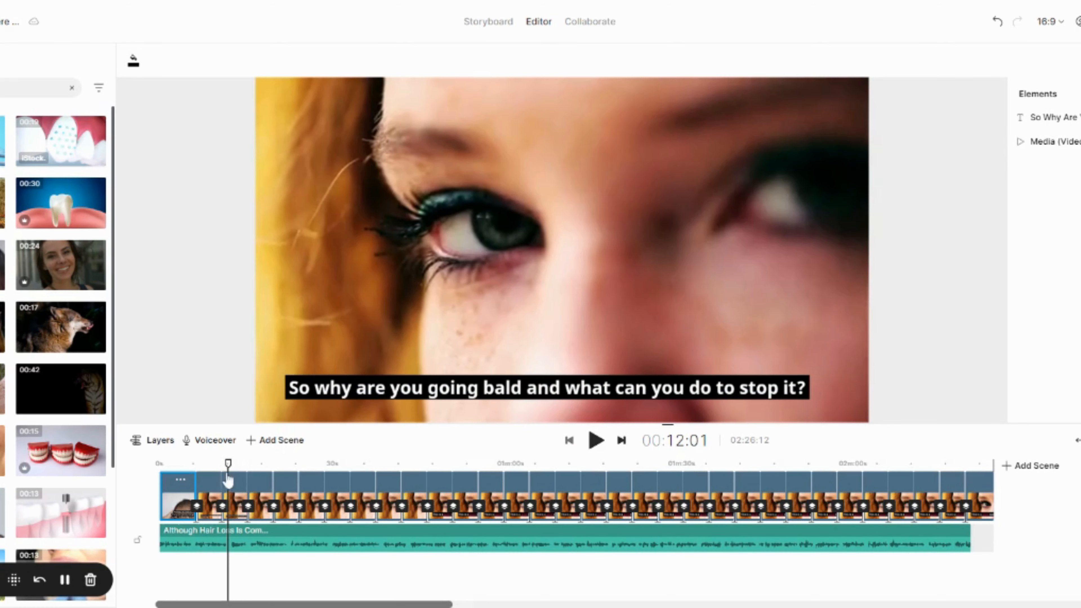
{"action": "left_click_drag", "start_coordinate": [228, 466], "coordinate": [282, 493]}
{"action": "left_click", "coordinate": [218, 494]}
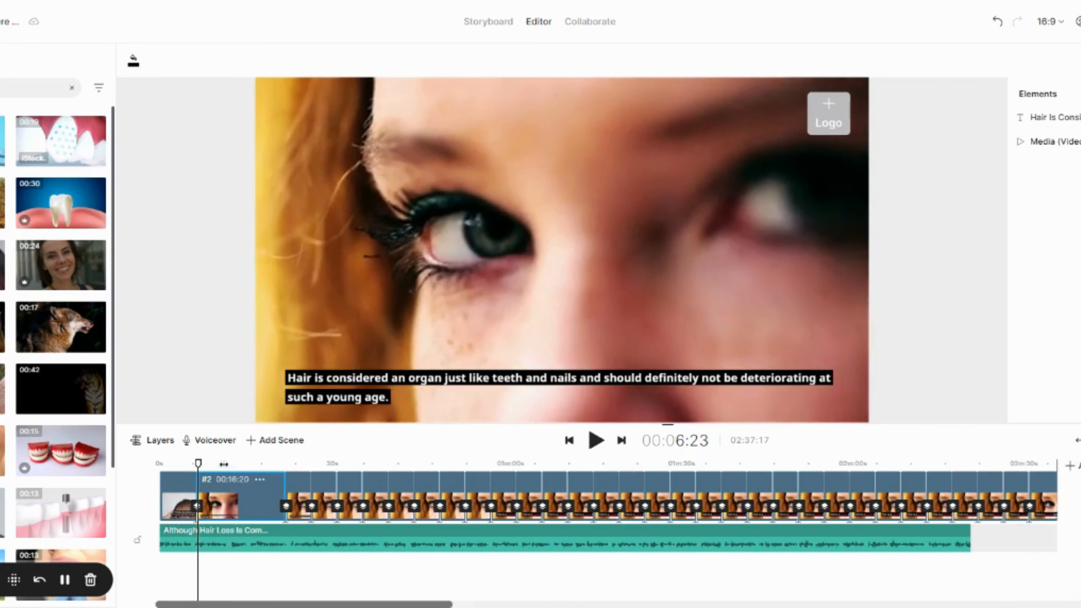
Play scene 2 with the narration up to 00:12:05 and shorten the scene to 00:07:07.
{"action": "left_click", "coordinate": [596, 440]}
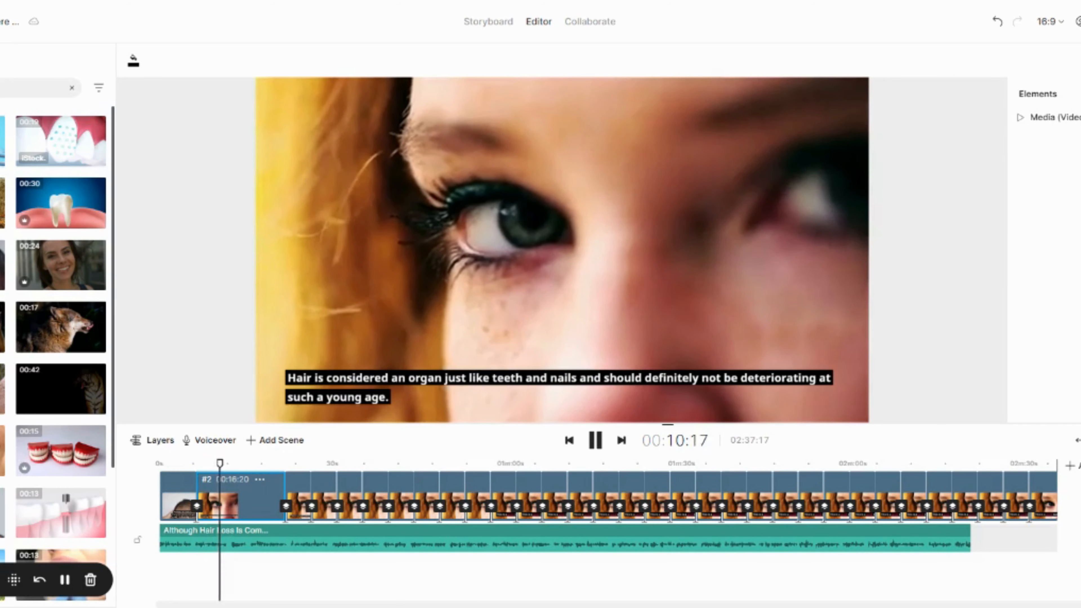
{"action": "key", "text": "space"}
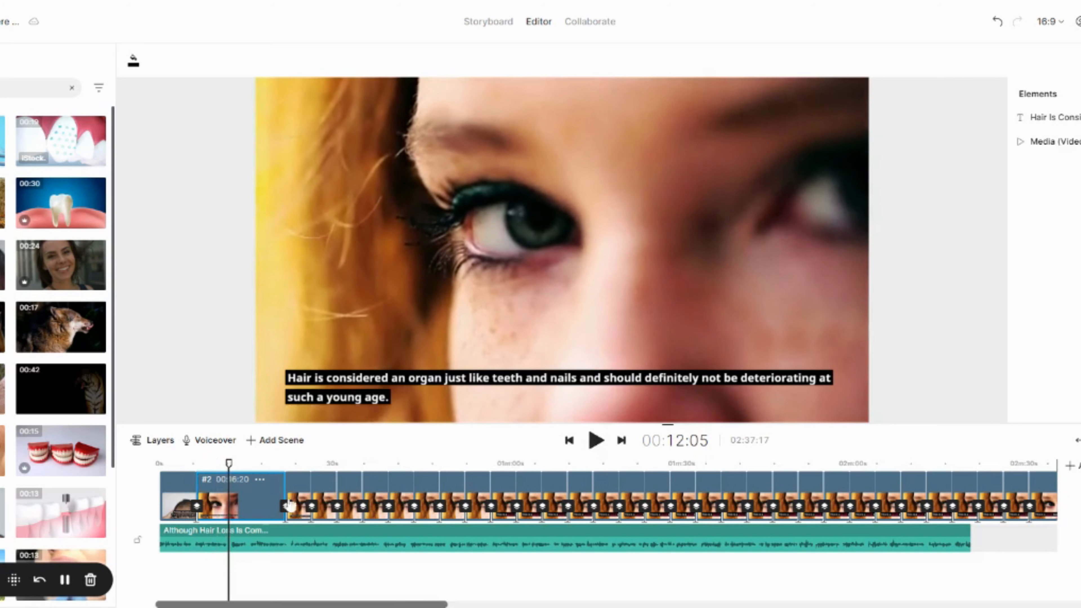
{"action": "left_click_drag", "start_coordinate": [281, 490], "coordinate": [148, 470]}
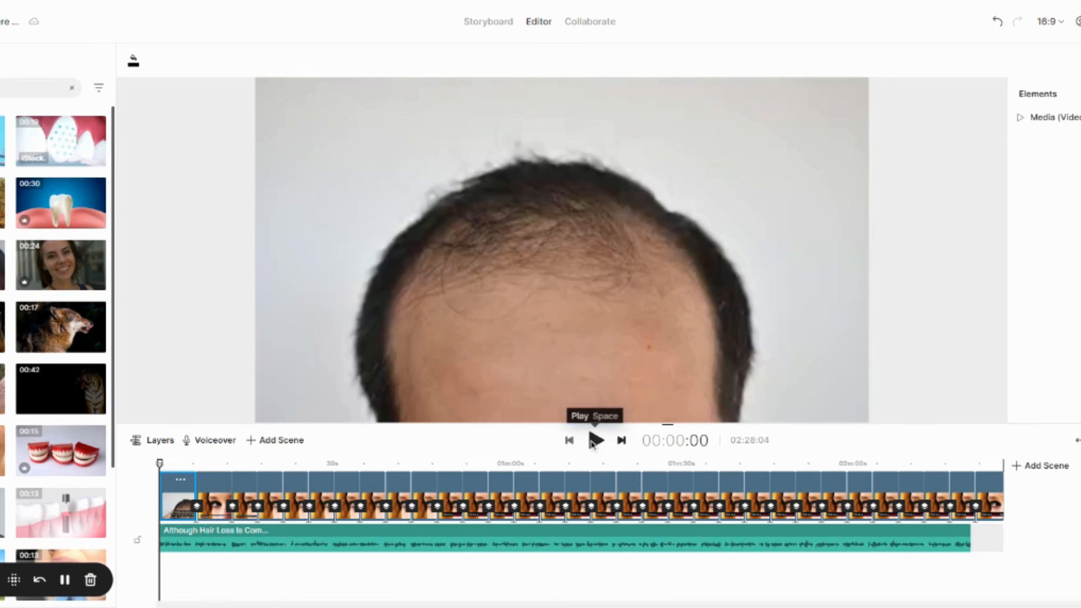
Return to scene 2 in the storyboard and run a new stock video search for balding or bald men.
{"action": "left_click", "coordinate": [494, 27]}
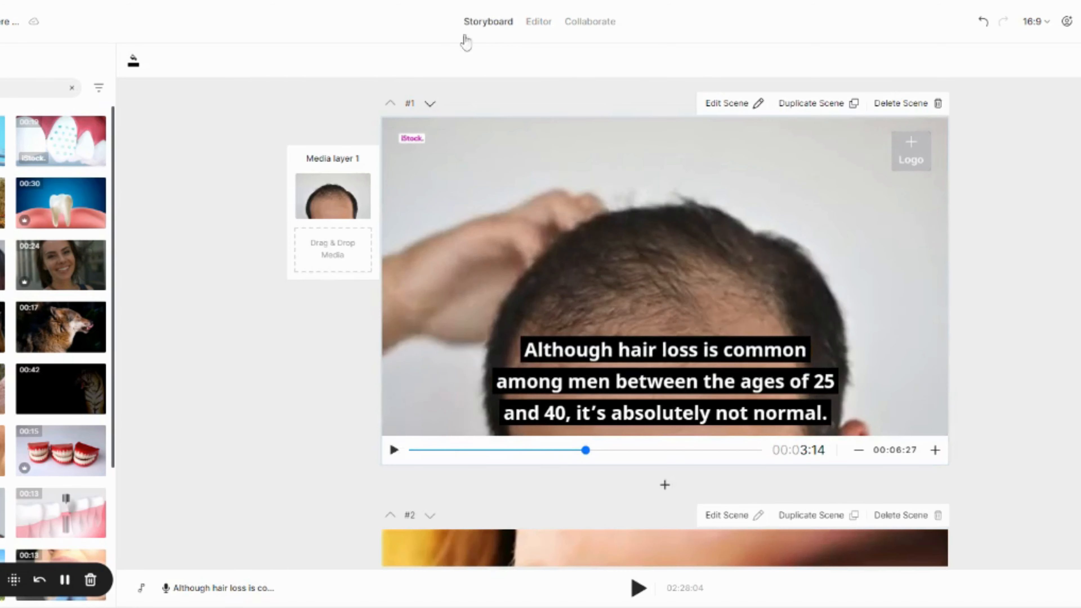
{"action": "scroll", "coordinate": [282, 224], "scroll_direction": "down", "scroll_amount": 8}
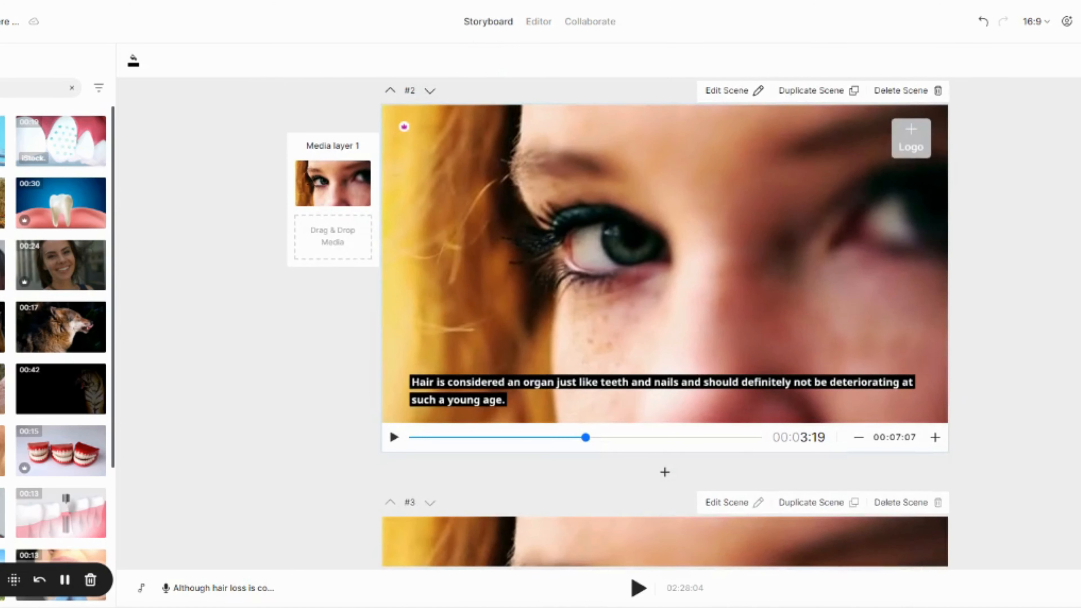
{"action": "left_click", "coordinate": [8, 88]}
{"action": "key", "text": "BackSpace"}
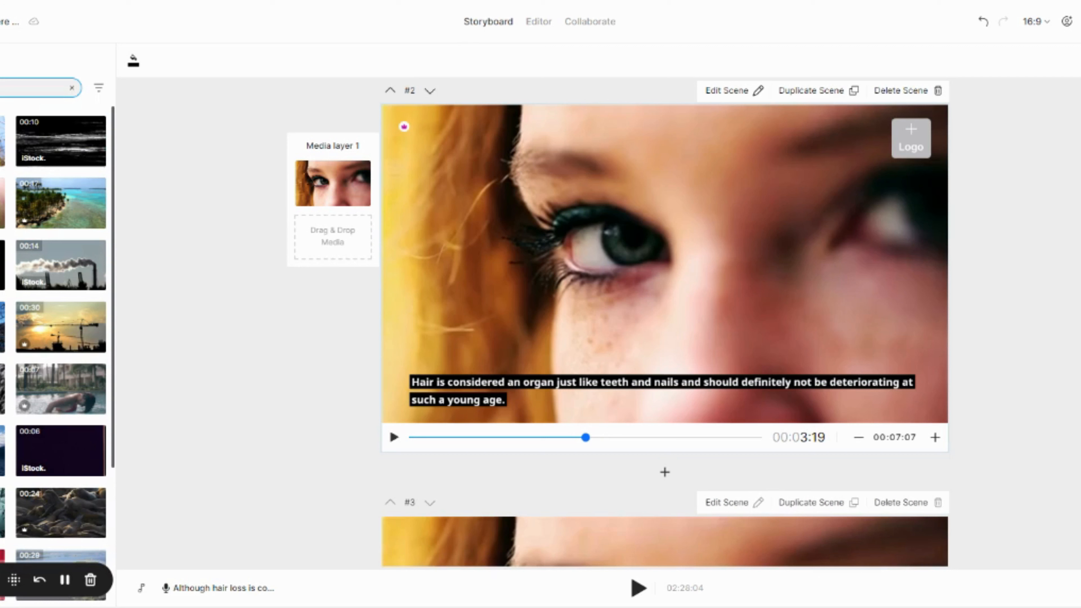
{"action": "key", "text": "Return"}
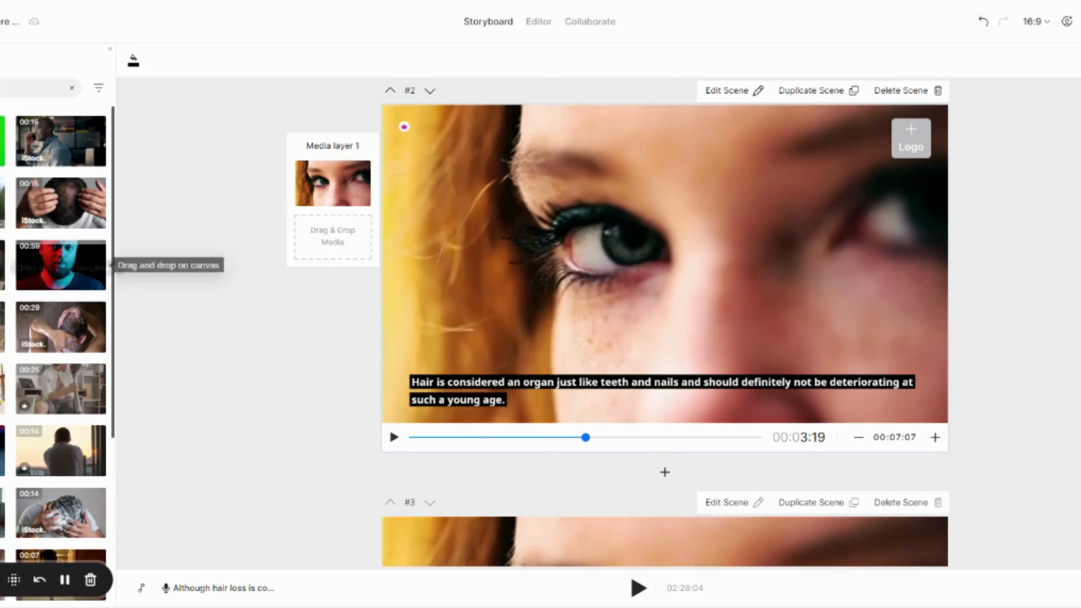
Replace scene 2's background with the full 8-second stock clip of a bald man at a laptop.
{"action": "scroll", "coordinate": [39, 331], "scroll_direction": "down", "scroll_amount": 5}
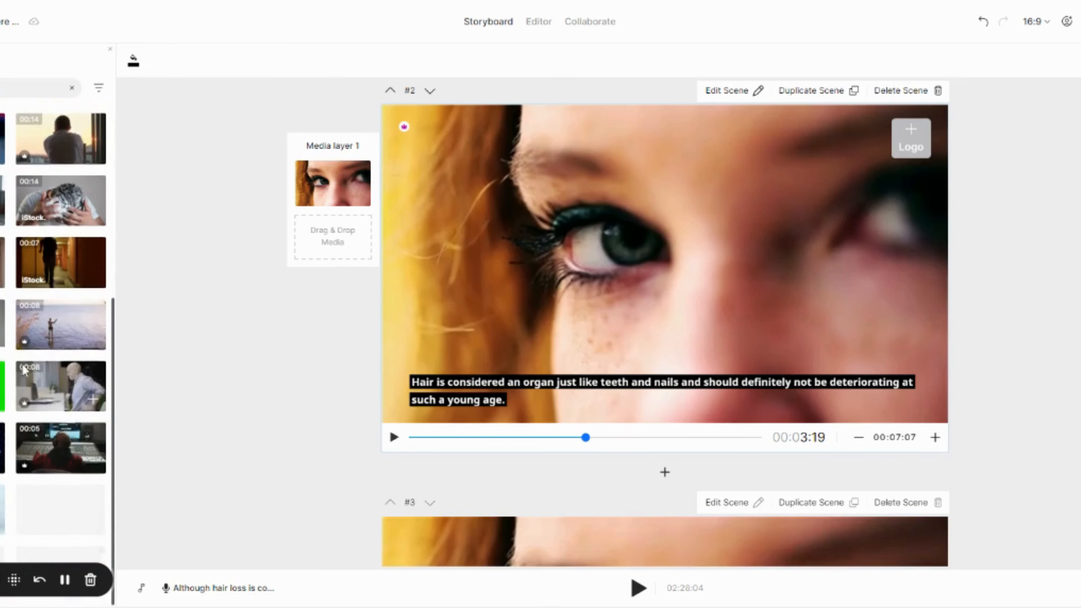
{"action": "left_click_drag", "start_coordinate": [98, 383], "coordinate": [299, 184]}
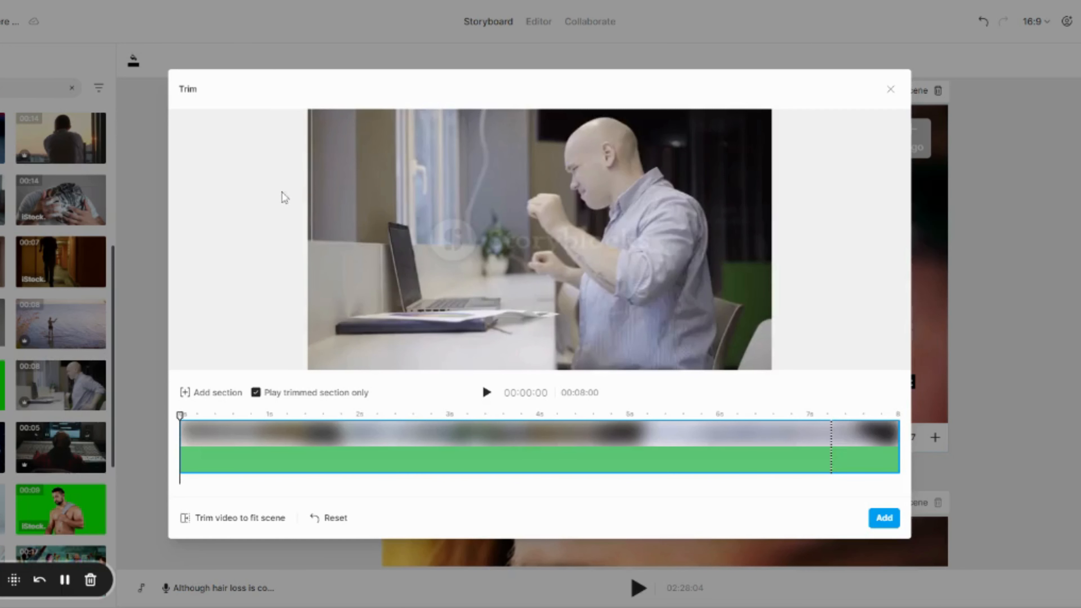
{"action": "left_click", "coordinate": [883, 519]}
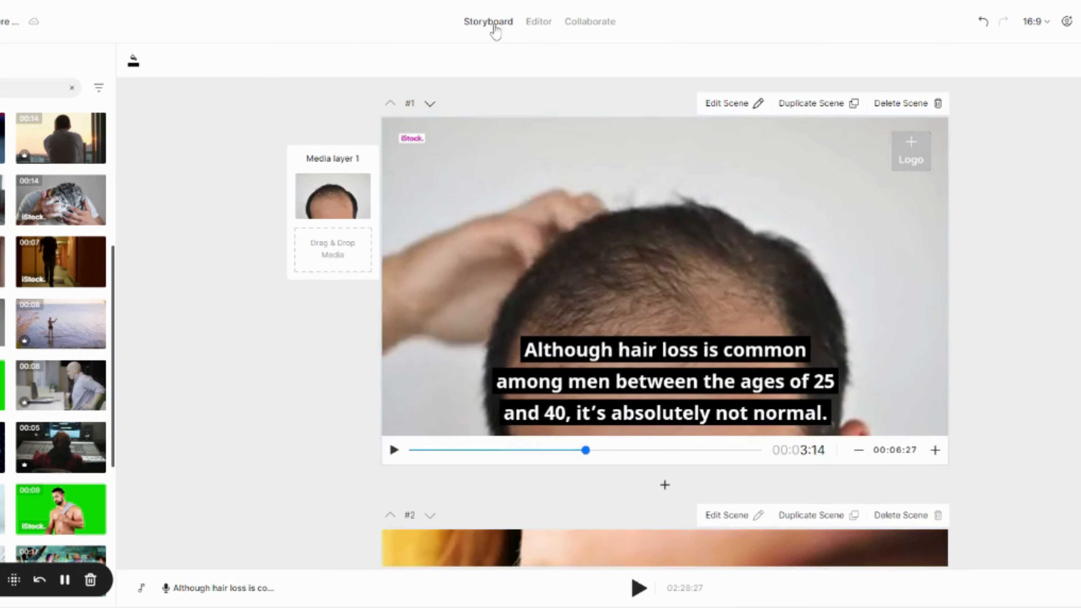
Open the timeline editor and play the video from 00:00:00 to 00:12:11 to check scene 2 against the narration.
{"action": "left_click", "coordinate": [537, 22]}
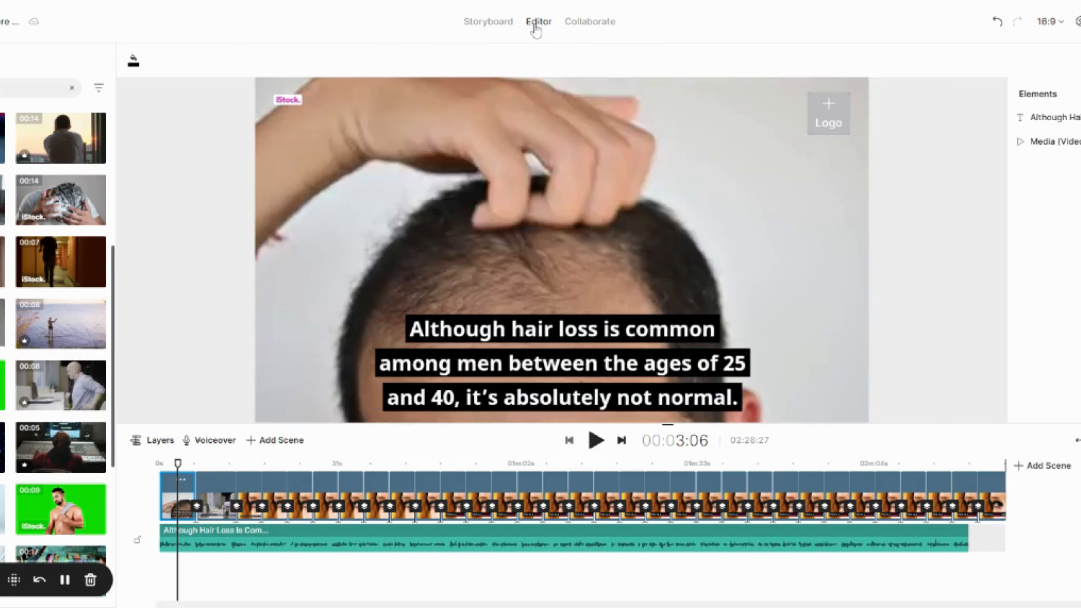
{"action": "left_click_drag", "start_coordinate": [178, 464], "coordinate": [159, 464]}
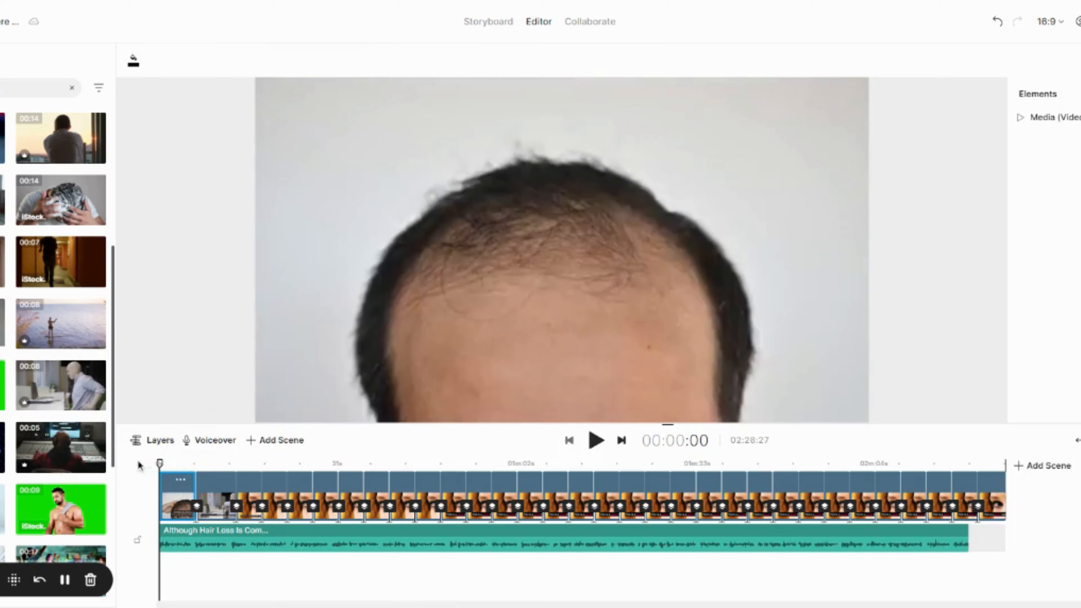
{"action": "left_click", "coordinate": [596, 441]}
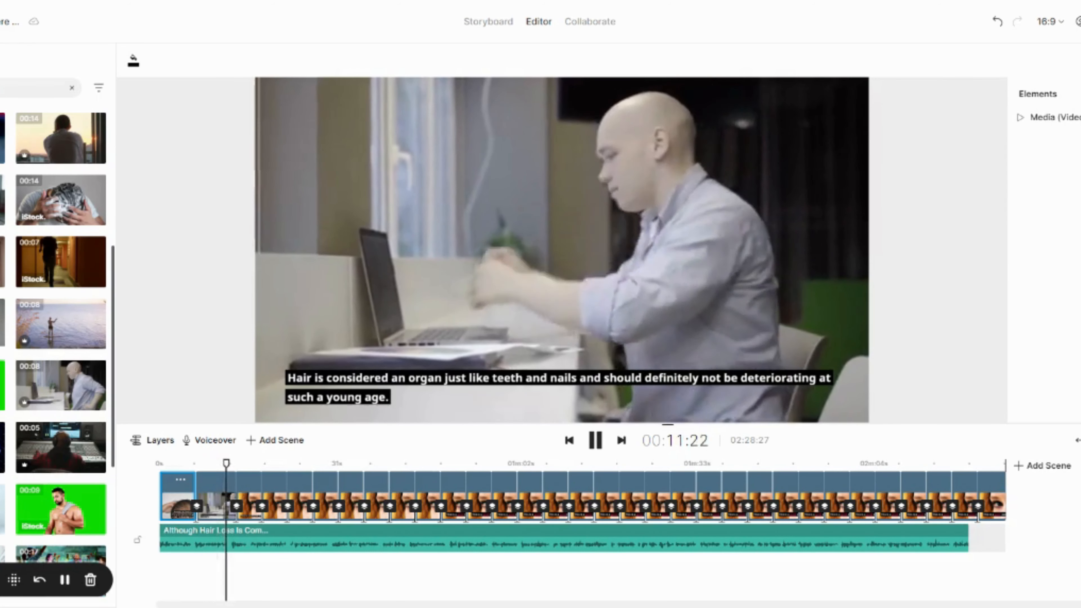
{"action": "left_click", "coordinate": [596, 441]}
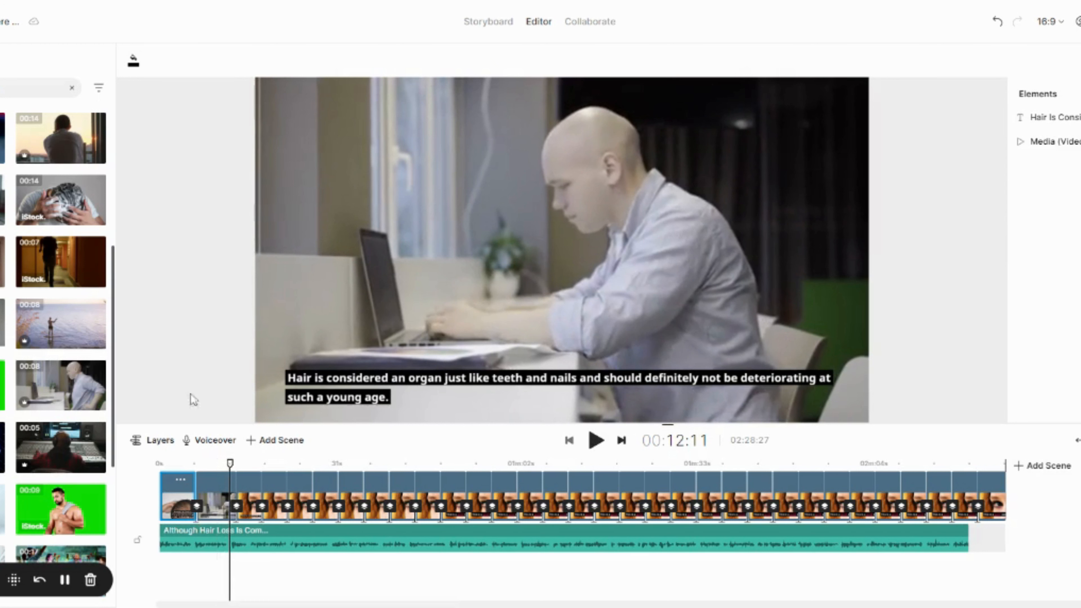
Set a 1.0-second transition between scenes 1 and 2 and apply it to all transitions in the video.
{"action": "left_click", "coordinate": [196, 506]}
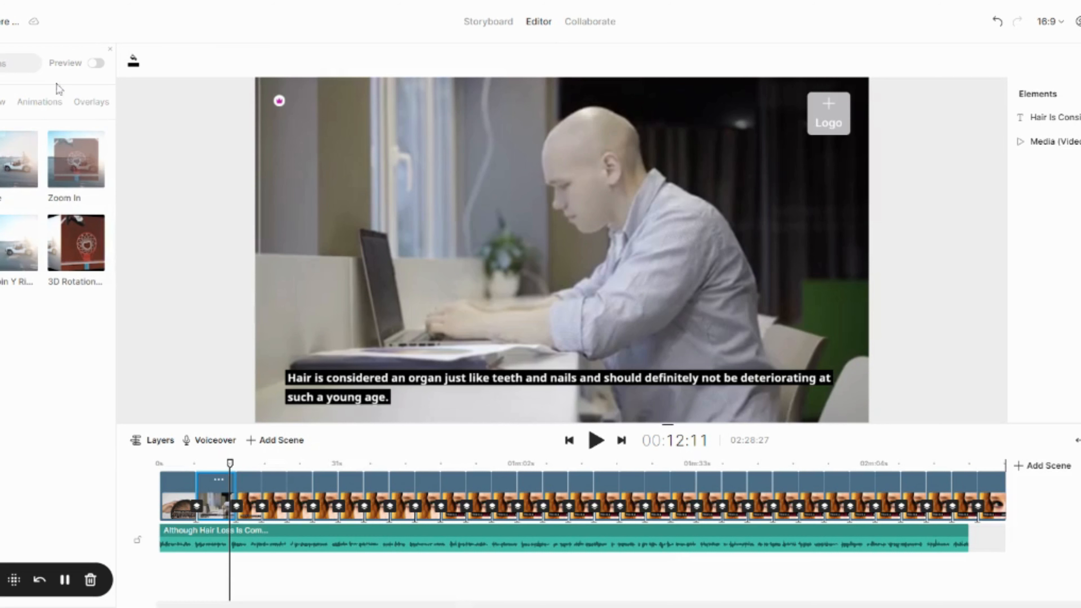
{"action": "left_click", "coordinate": [16, 173]}
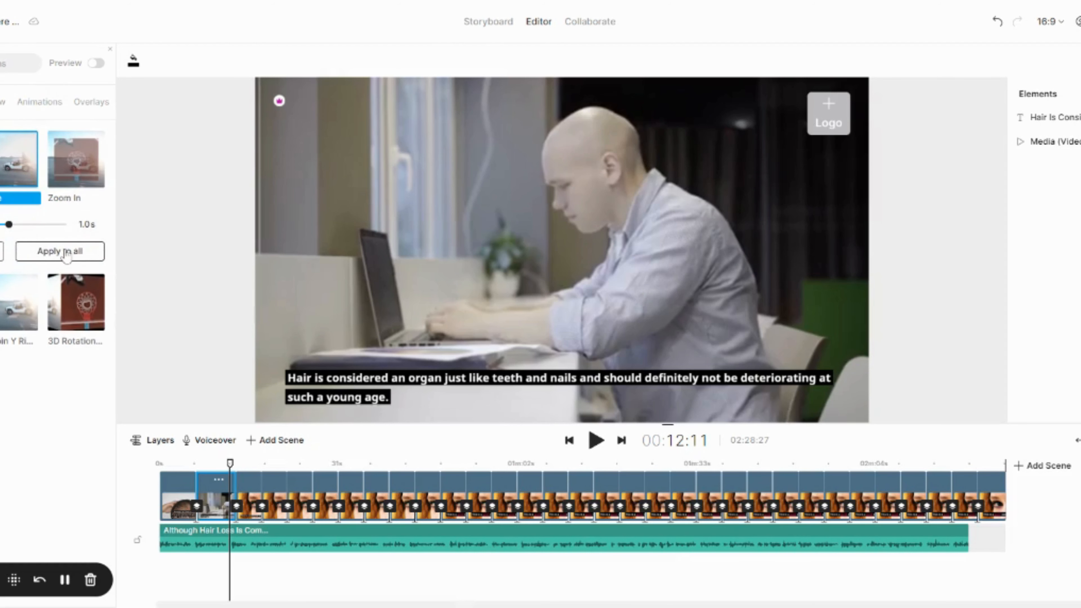
{"action": "left_click", "coordinate": [65, 254]}
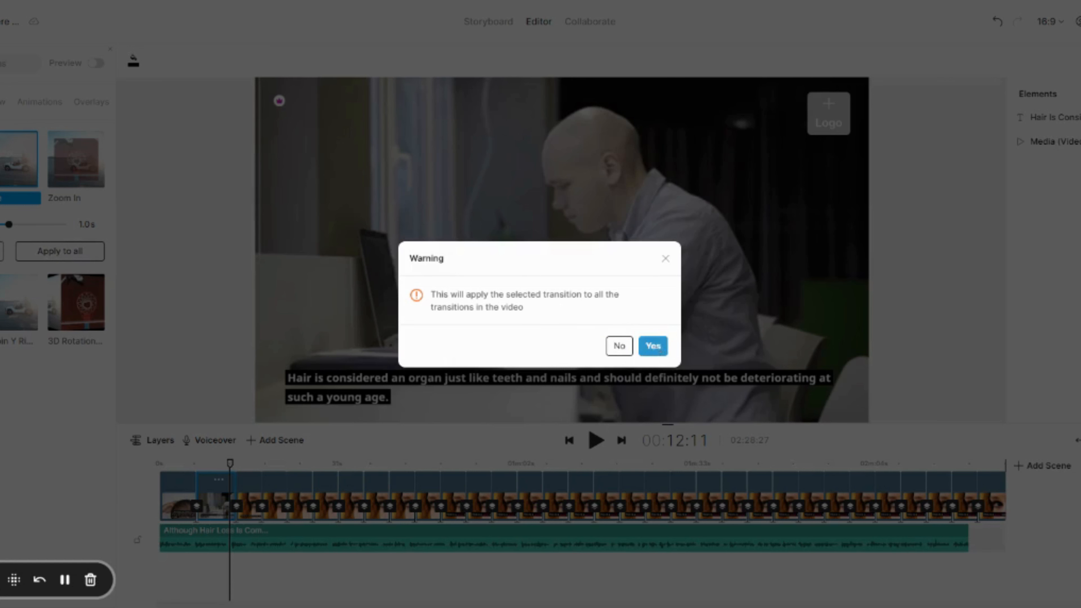
{"action": "left_click", "coordinate": [654, 346]}
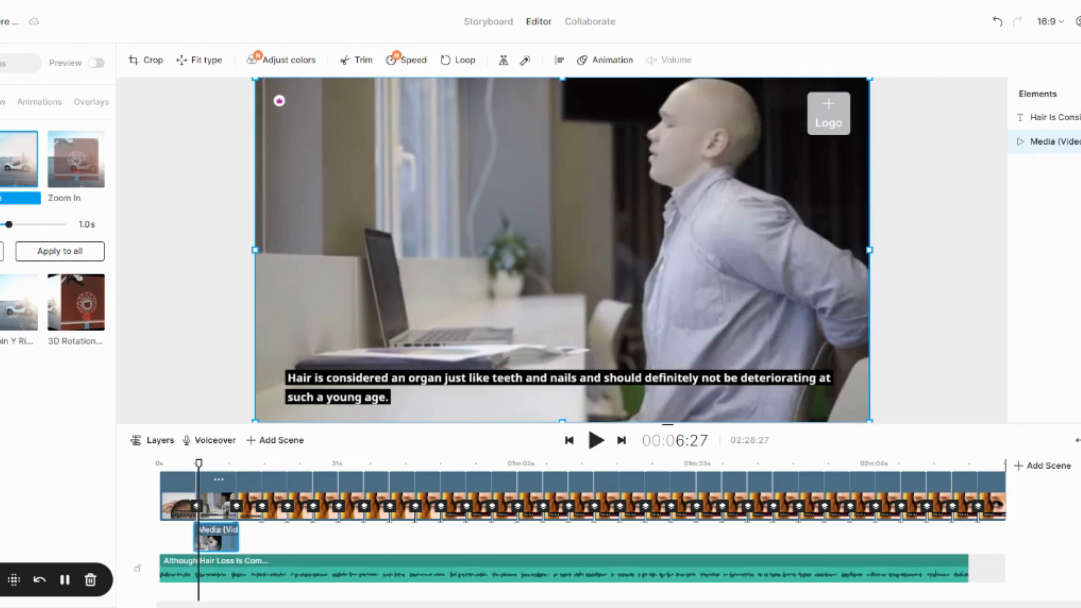
Delete the bald man clip from scene 2 and play the video from 00:00:00 into scene 2.
{"action": "right_click", "coordinate": [222, 544]}
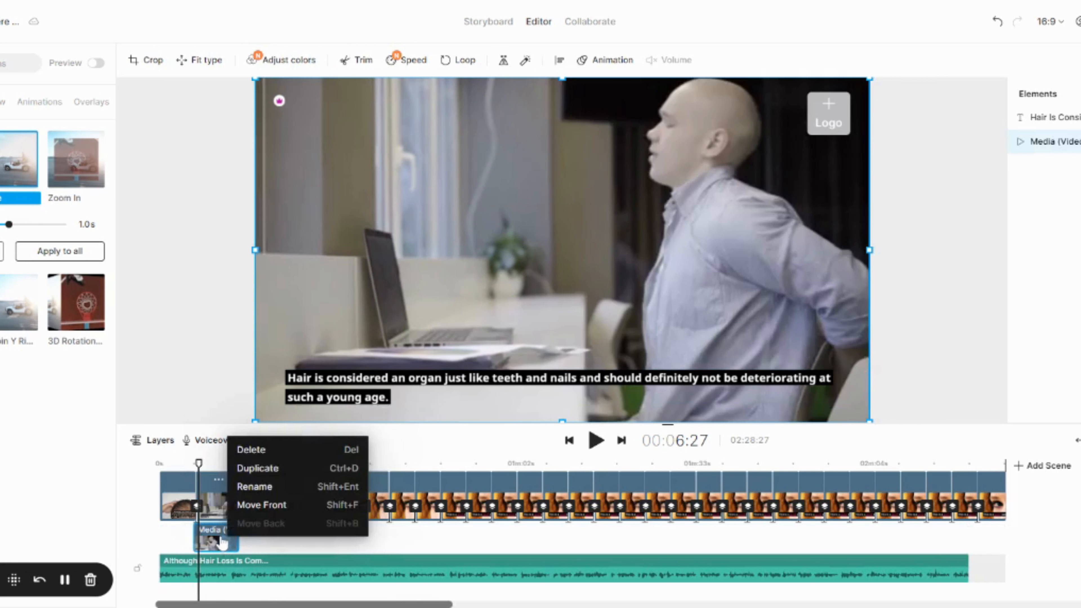
{"action": "left_click", "coordinate": [267, 451]}
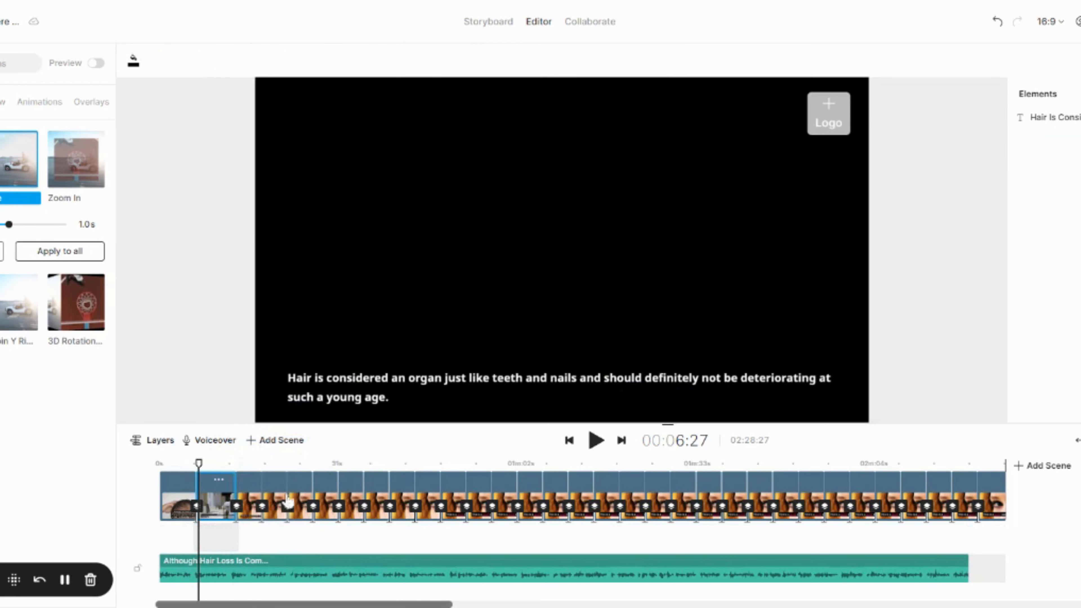
{"action": "left_click_drag", "start_coordinate": [198, 463], "coordinate": [142, 467]}
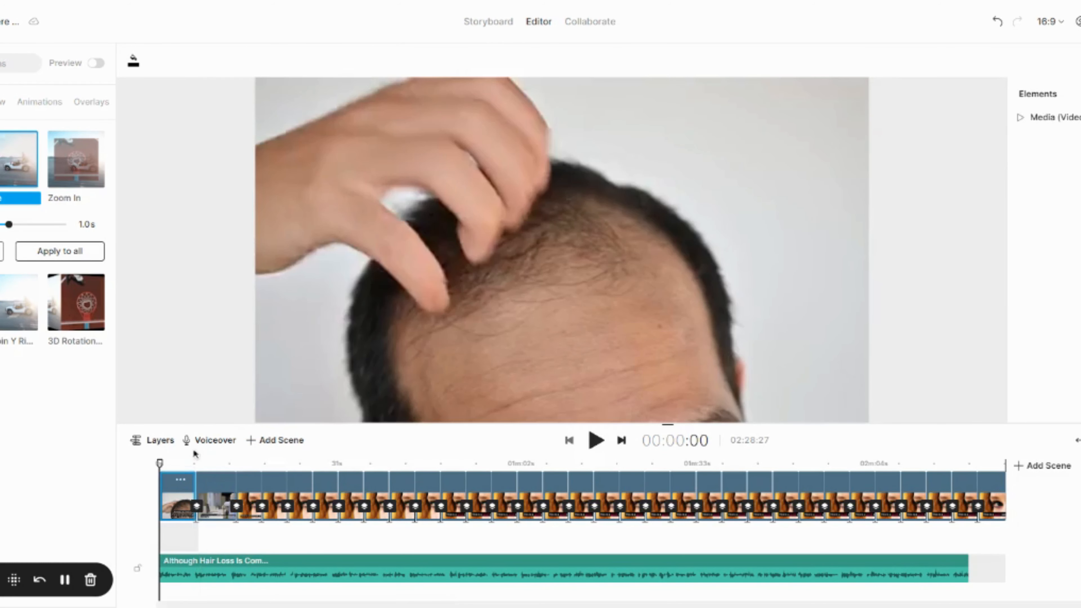
{"action": "left_click", "coordinate": [596, 441]}
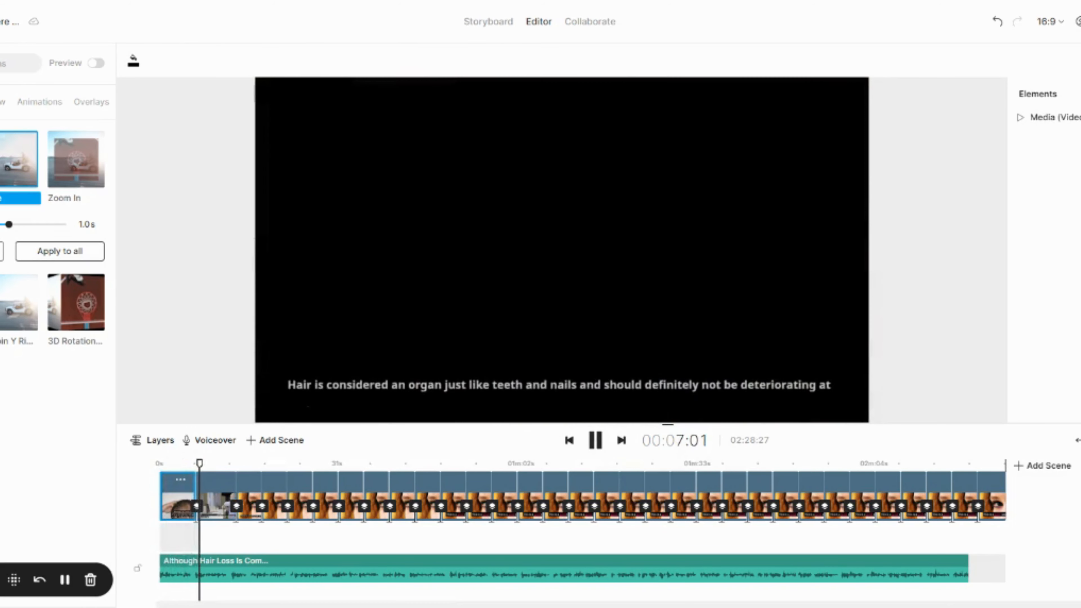
{"action": "key", "text": "space"}
Add the full 20-second stock clip of a balding head seen from behind to scene 2 in the storyboard.
{"action": "left_click", "coordinate": [495, 25]}
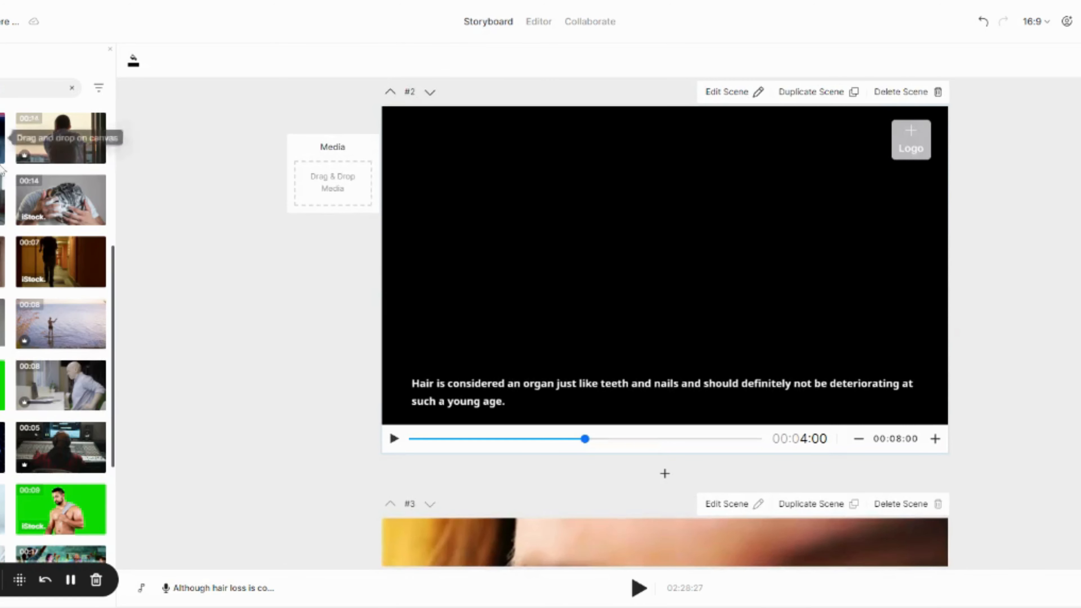
{"action": "left_click_drag", "start_coordinate": [4, 140], "coordinate": [303, 186]}
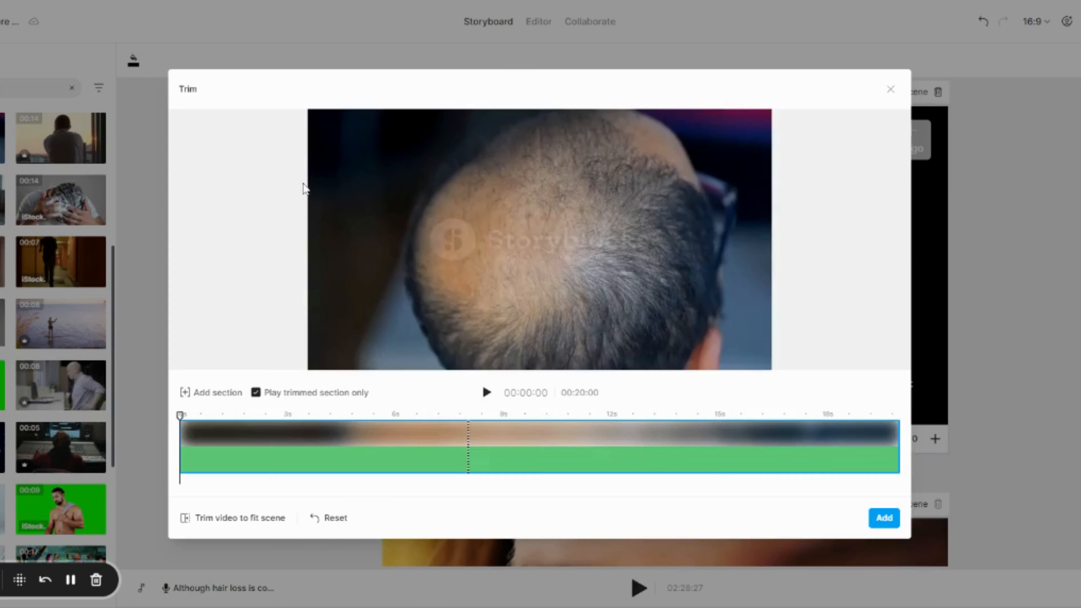
{"action": "left_click", "coordinate": [885, 518]}
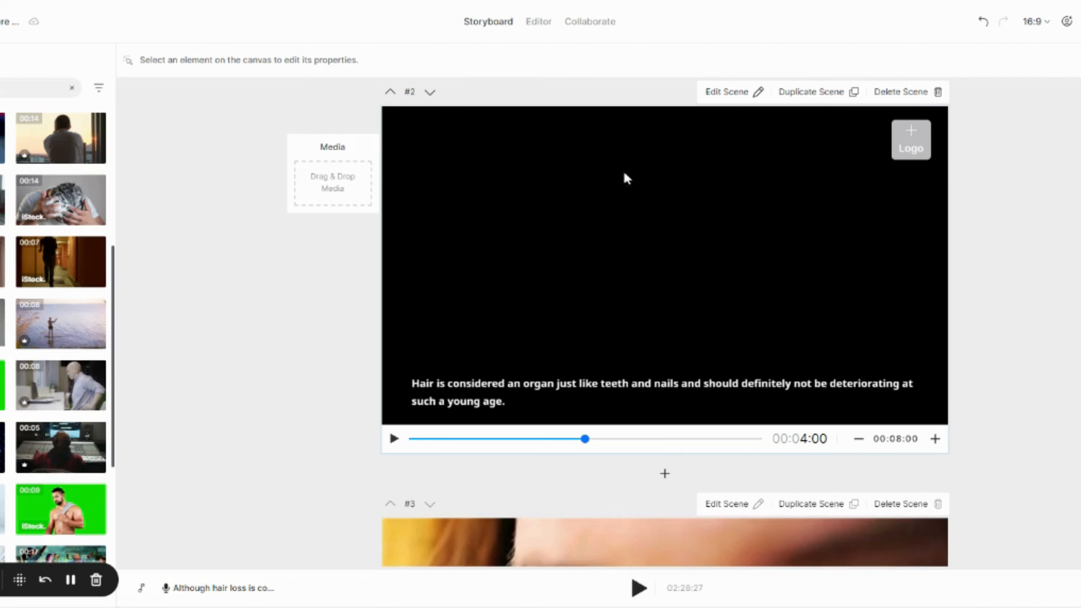
Play the video in the timeline editor from the start to 00:12:07 and shorten scene 2 to end near that point.
{"action": "left_click", "coordinate": [539, 22]}
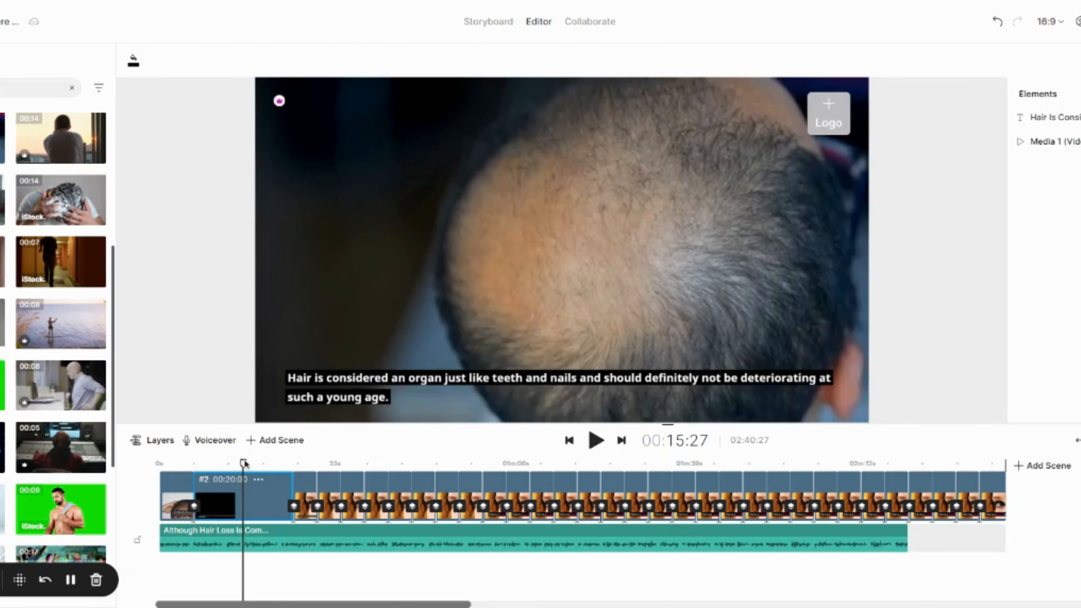
{"action": "left_click_drag", "start_coordinate": [244, 464], "coordinate": [160, 464]}
{"action": "left_click", "coordinate": [596, 441]}
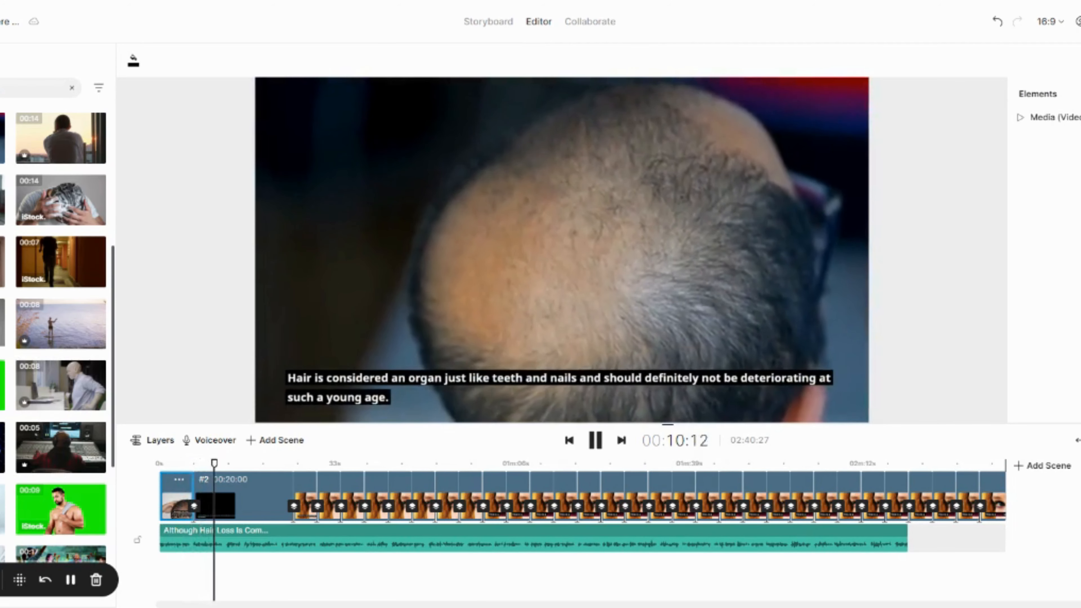
{"action": "key", "text": "space"}
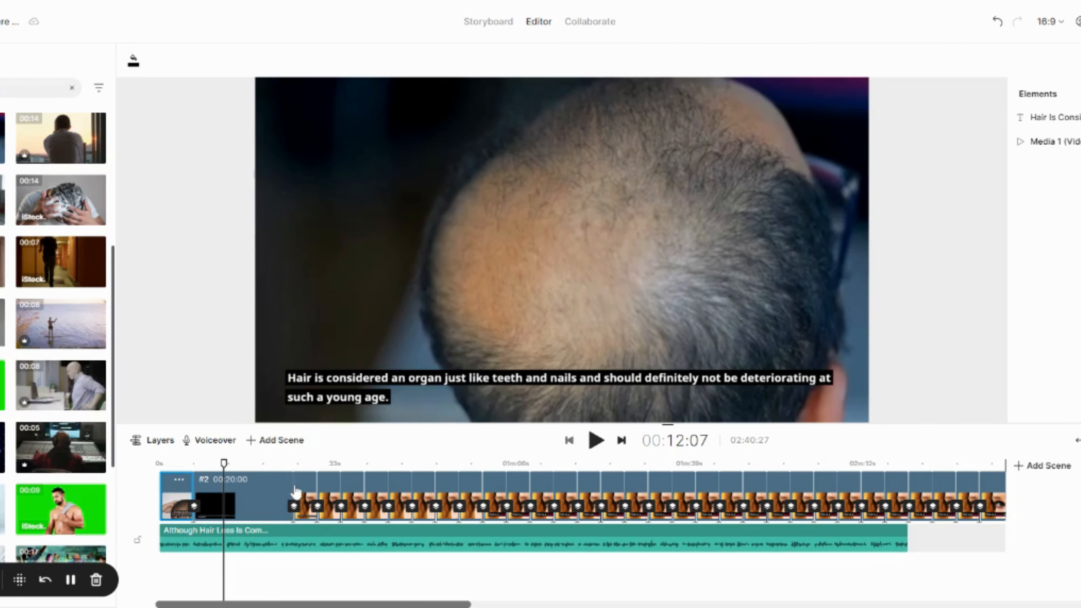
{"action": "left_click_drag", "start_coordinate": [293, 490], "coordinate": [226, 495]}
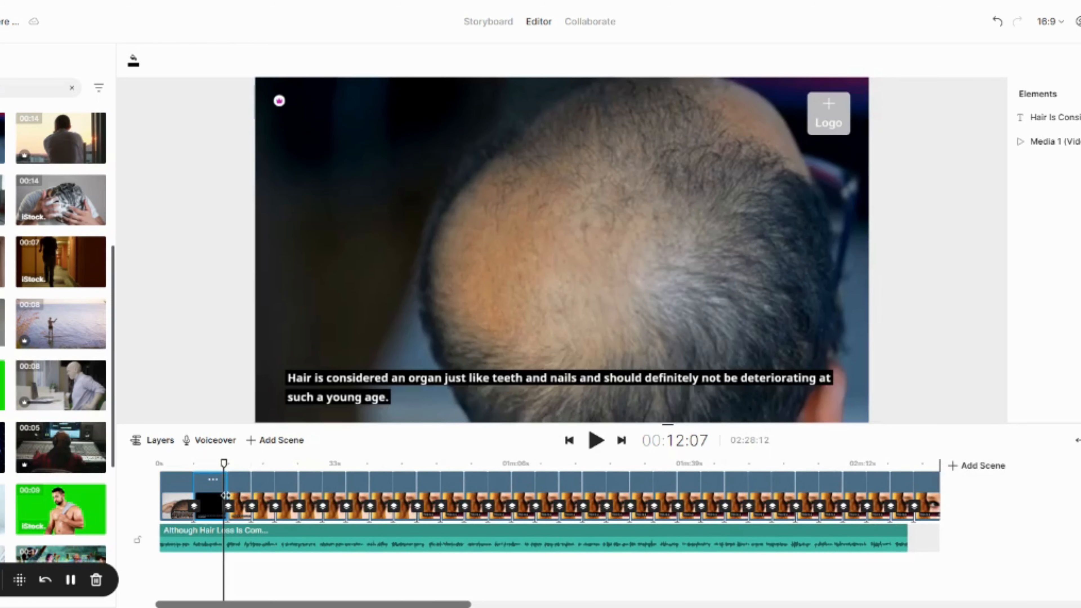
Continue playback to 00:15:21 and shorten scene 3 to end just after that point.
{"action": "left_click", "coordinate": [595, 440]}
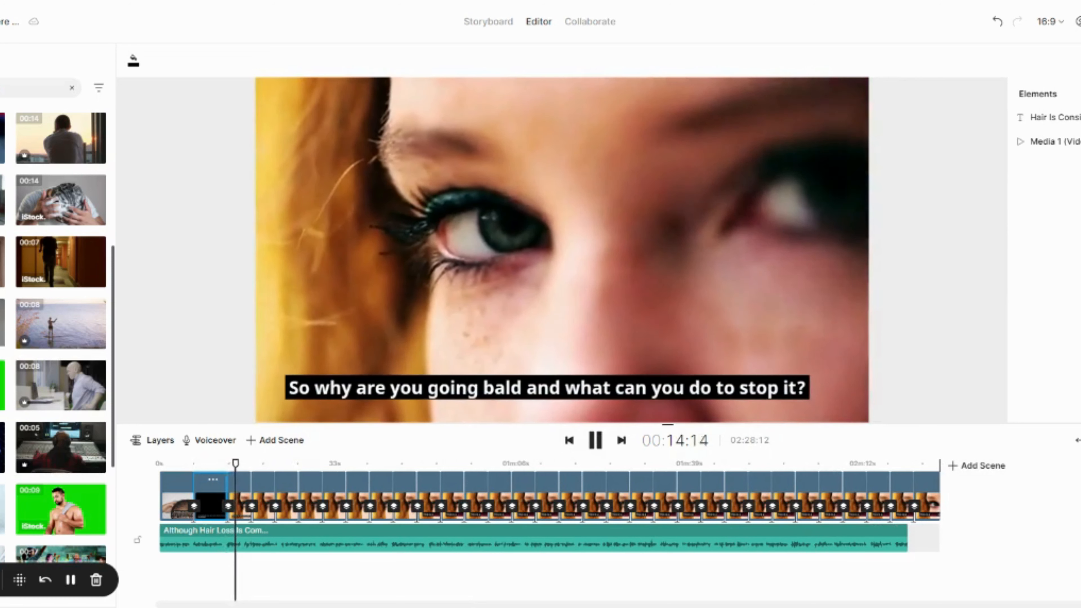
{"action": "left_click", "coordinate": [596, 441]}
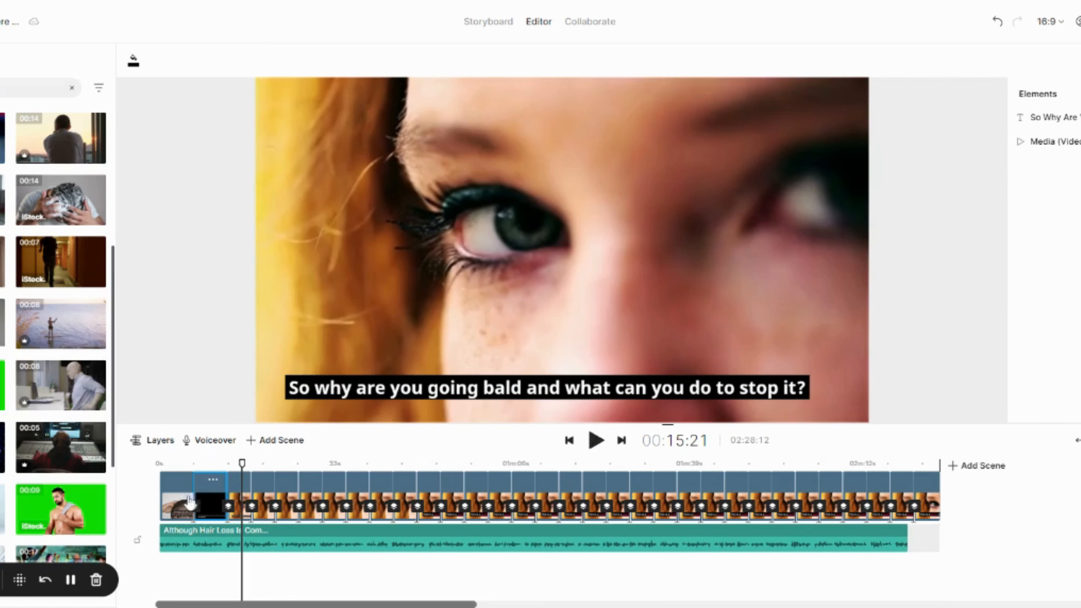
{"action": "left_click_drag", "start_coordinate": [250, 492], "coordinate": [243, 491]}
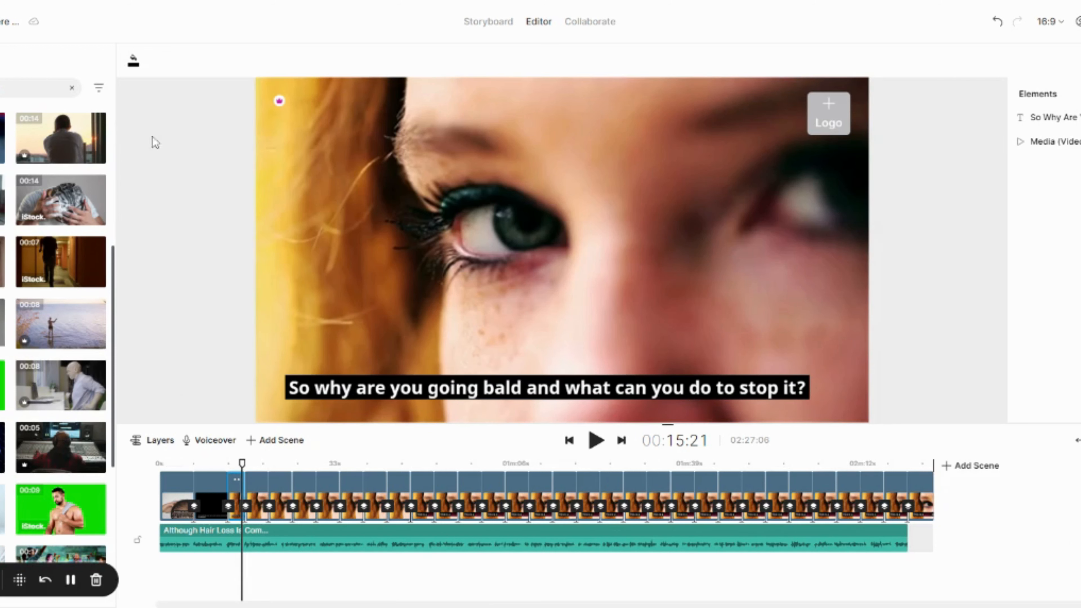
Clear the previous search term and search the stock video library for countdown clips.
{"action": "left_click", "coordinate": [26, 87]}
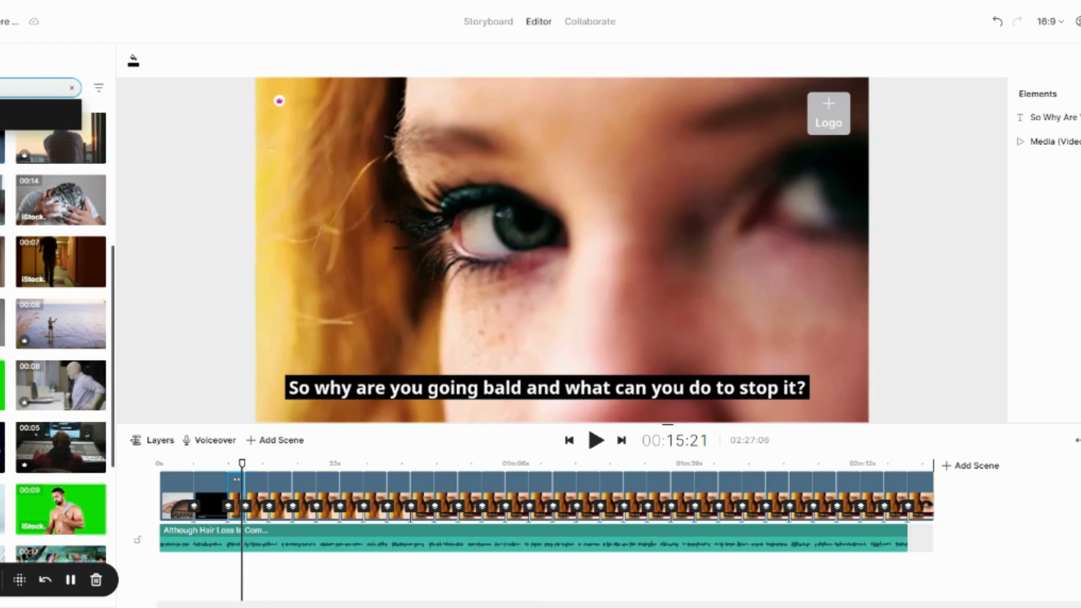
{"action": "key", "text": "BackSpace"}
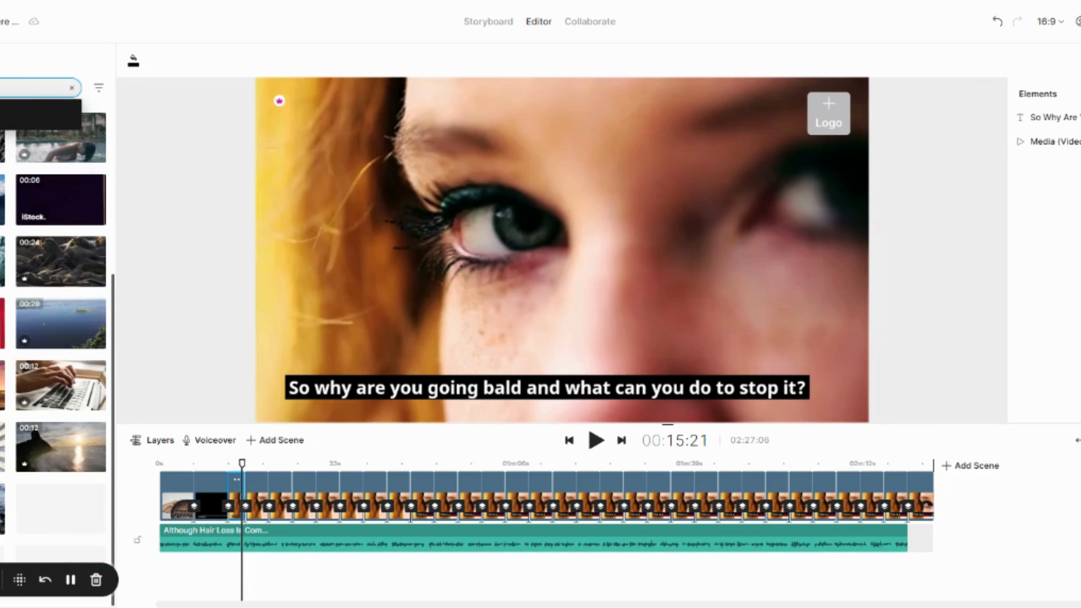
{"action": "scroll", "coordinate": [61, 340], "scroll_direction": "down", "scroll_amount": 1}
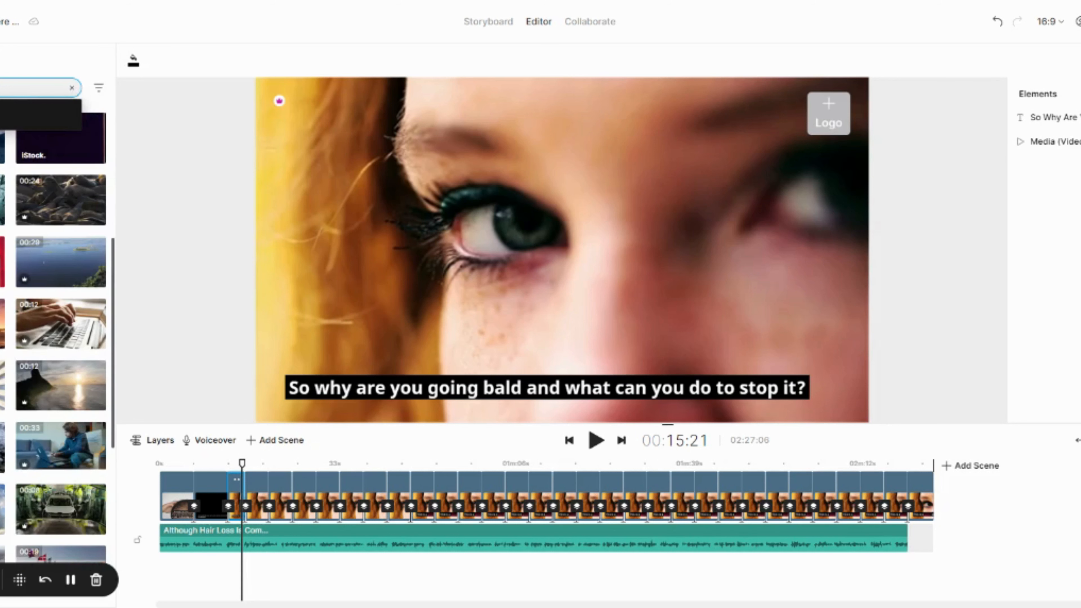
{"action": "key", "text": "Return"}
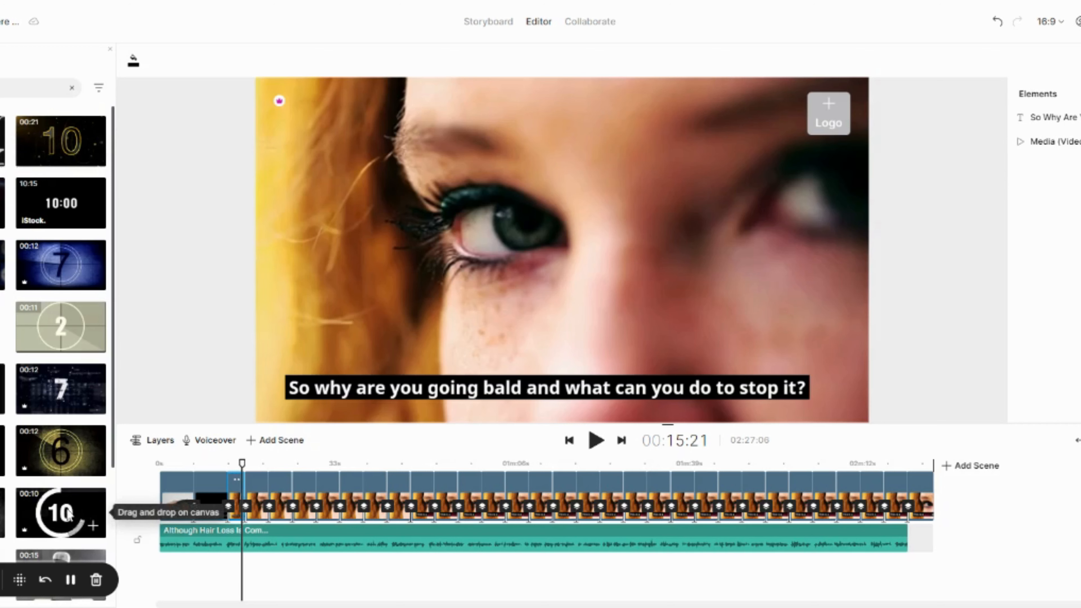
Add a blank scene after scene 32 at the end of the storyboard.
{"action": "left_click", "coordinate": [487, 26]}
{"action": "scroll", "coordinate": [274, 141], "scroll_direction": "down", "scroll_amount": 5}
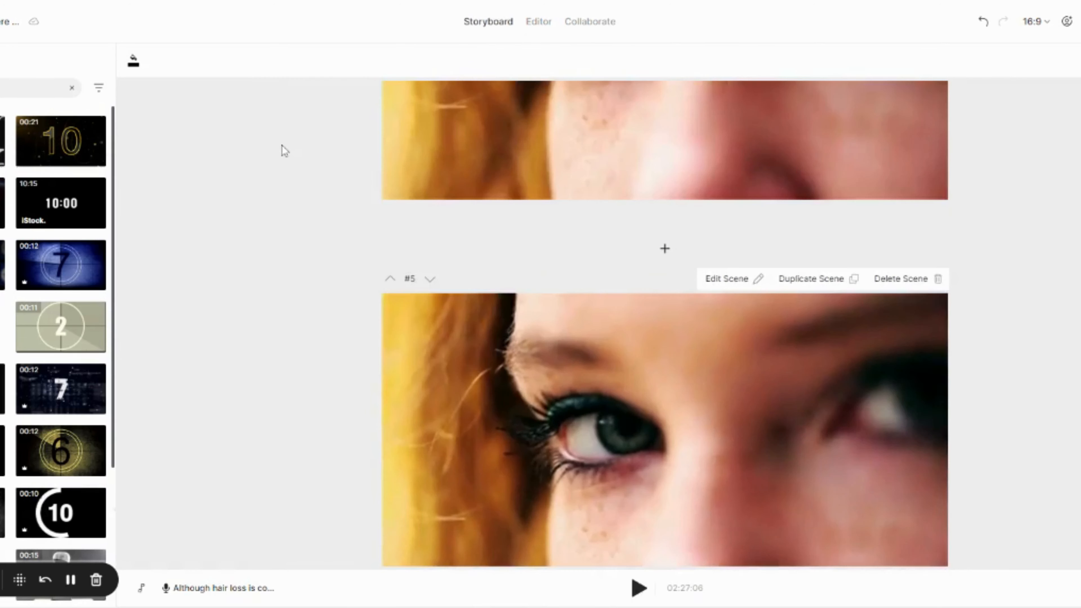
{"action": "scroll", "coordinate": [347, 164], "scroll_direction": "down", "scroll_amount": 10}
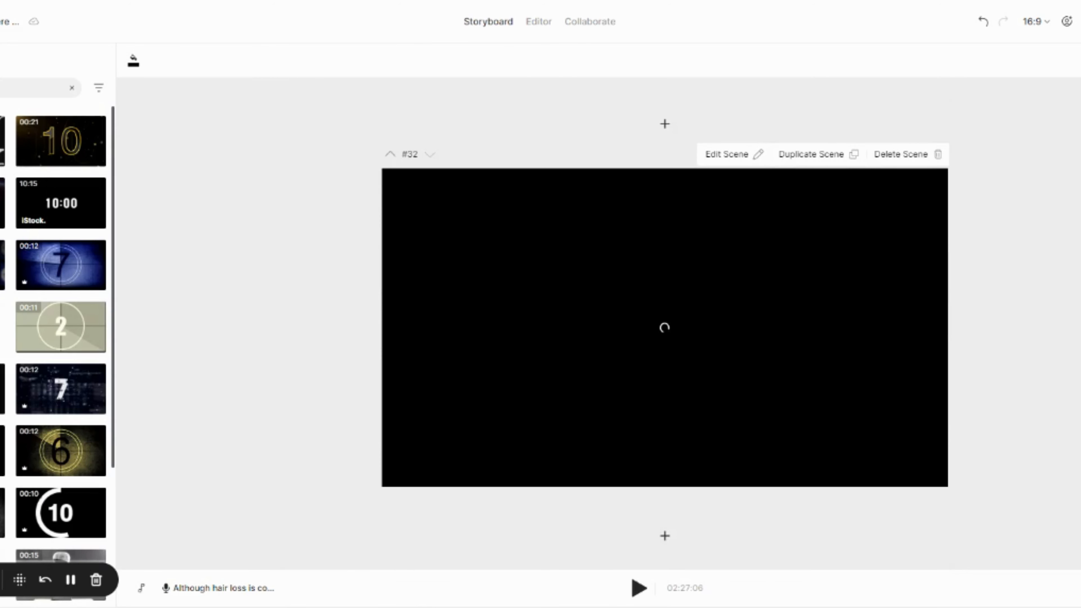
{"action": "left_click", "coordinate": [665, 536]}
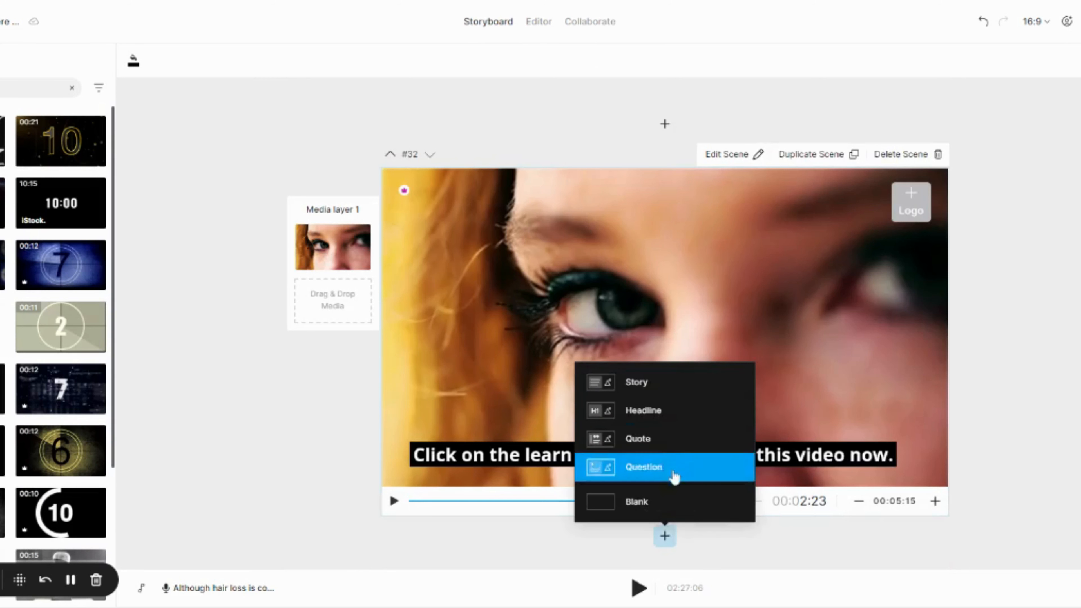
{"action": "left_click", "coordinate": [674, 507]}
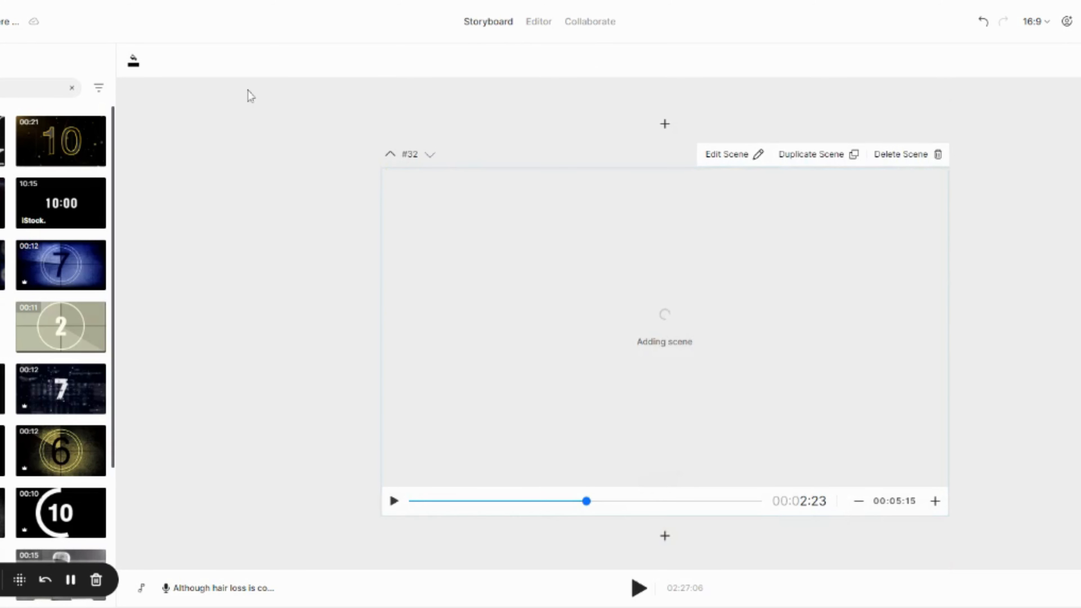
Add the full 21-second gold number countdown clip to the new blank scene 33.
{"action": "left_click_drag", "start_coordinate": [66, 141], "coordinate": [303, 250]}
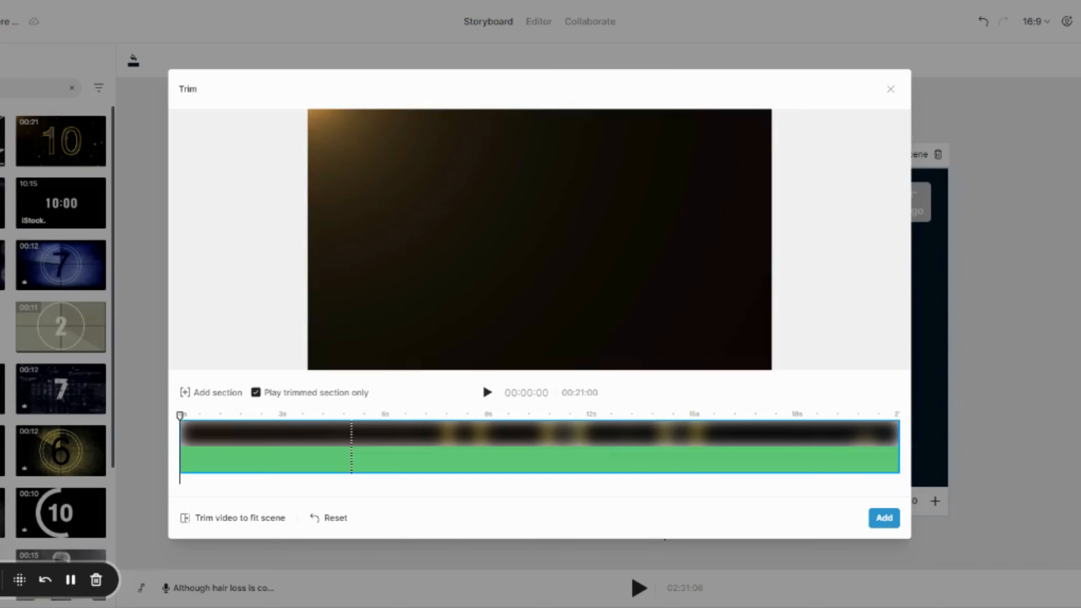
{"action": "left_click", "coordinate": [887, 522]}
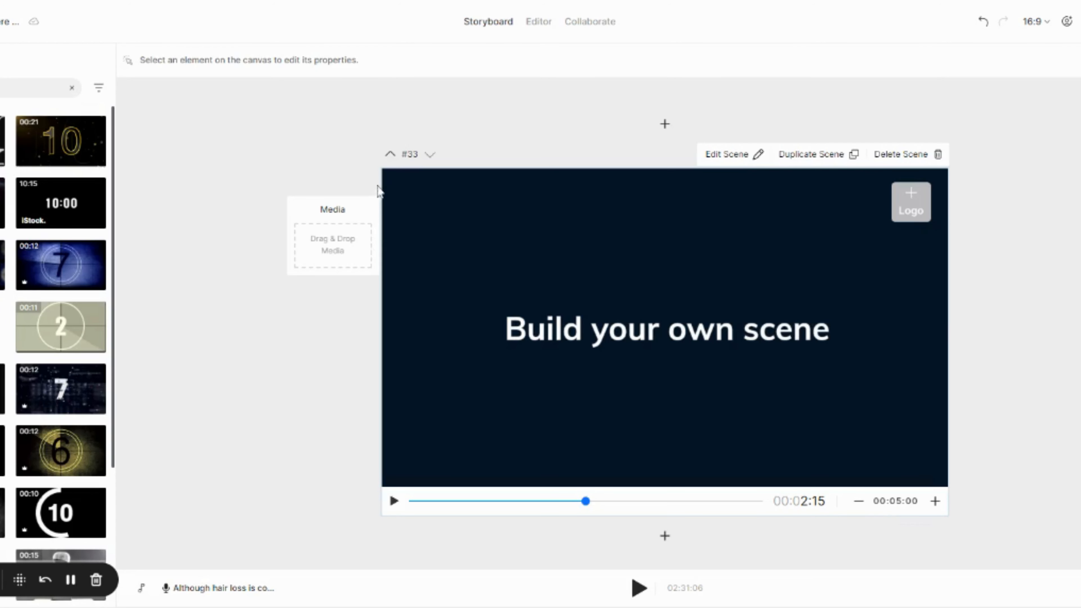
{"action": "left_click", "coordinate": [766, 328]}
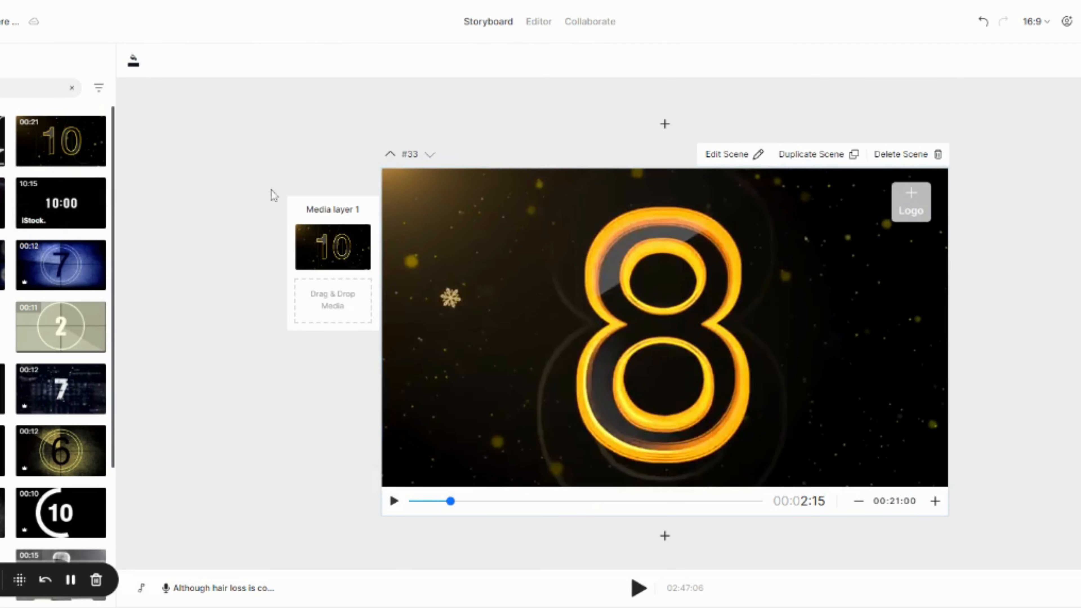
Return to the timeline editor and move the playhead back to 00:27:27.
{"action": "scroll", "coordinate": [342, 172], "scroll_direction": "up", "scroll_amount": 10}
{"action": "scroll", "coordinate": [343, 171], "scroll_direction": "up", "scroll_amount": 5}
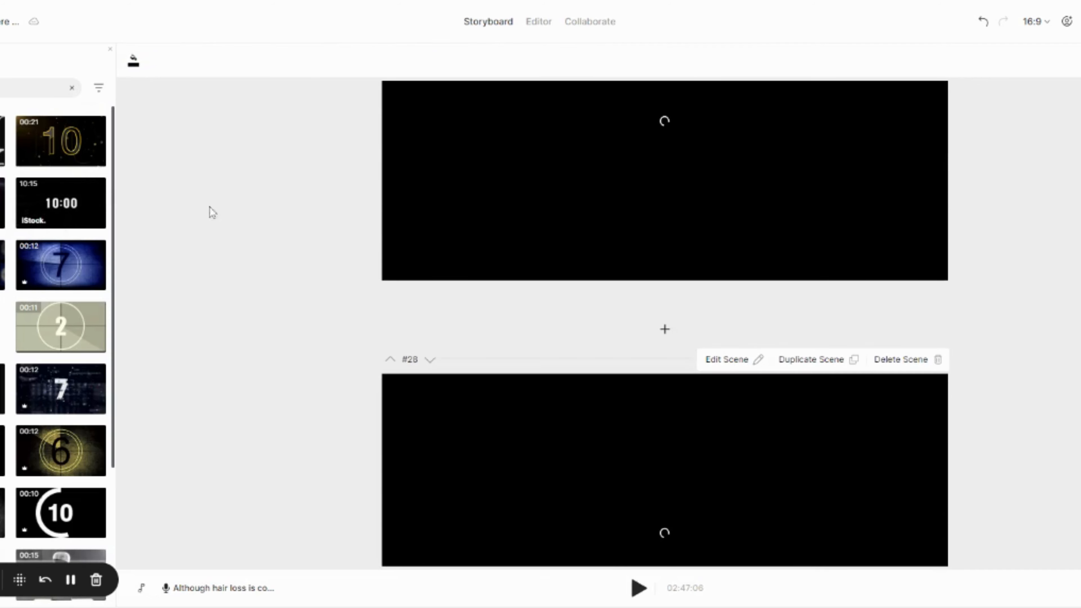
{"action": "left_click", "coordinate": [537, 22]}
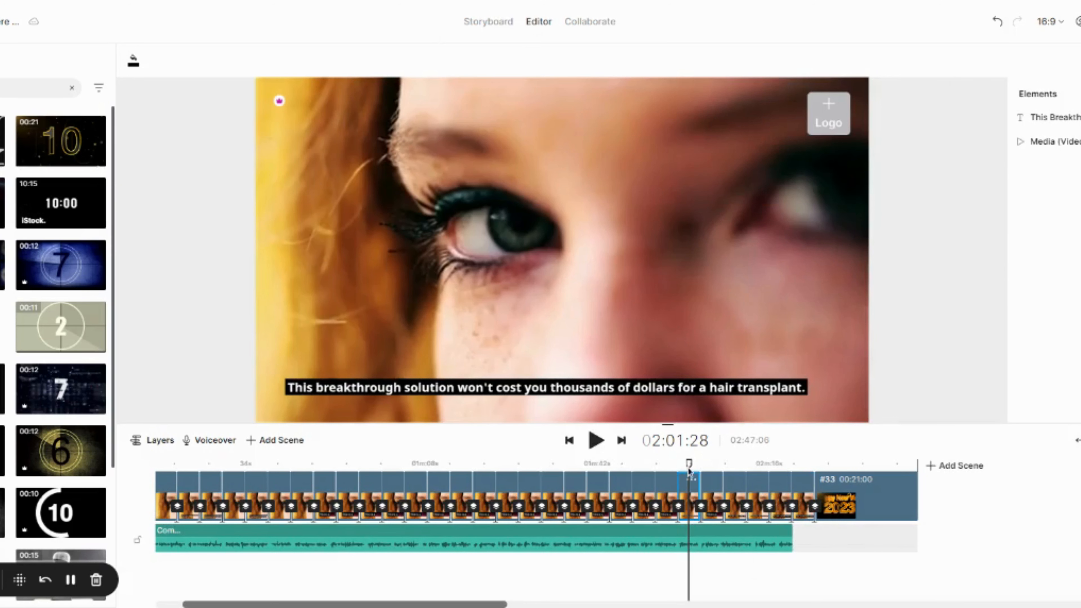
{"action": "left_click_drag", "start_coordinate": [689, 465], "coordinate": [213, 484]}
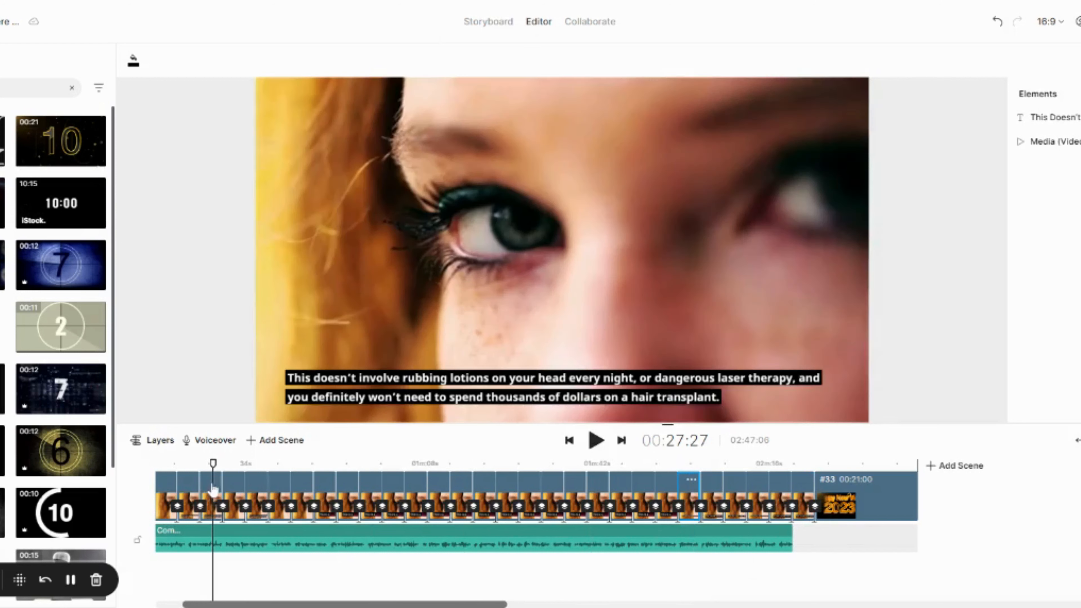